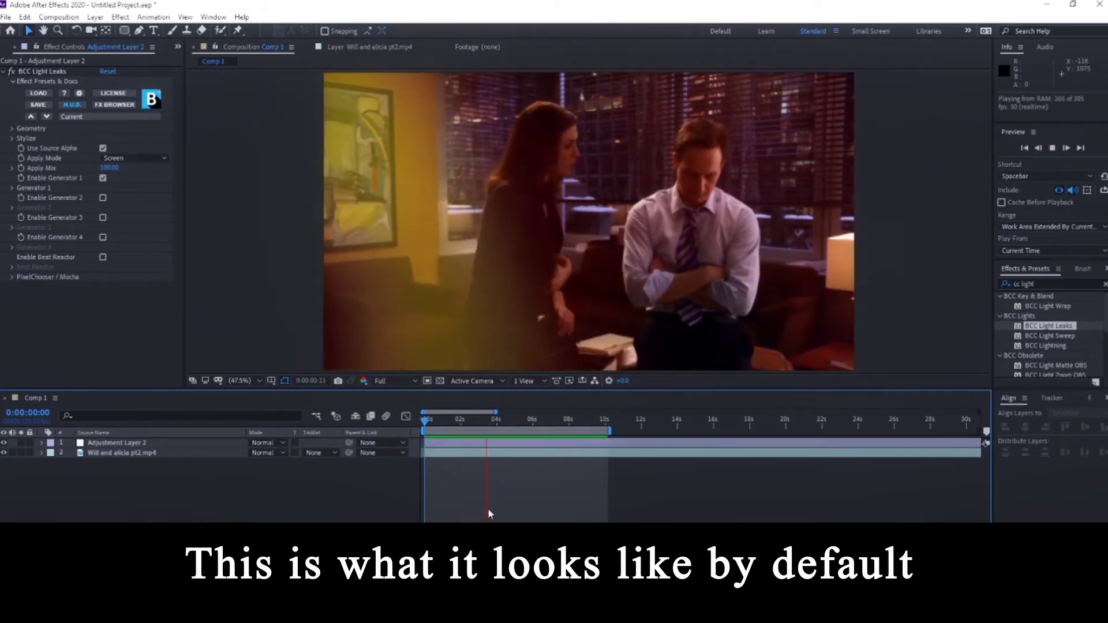
# Stop the preview near the start of the composition and expand the light leak effect's Generator 1 settings.
pyautogui.click(446, 422)
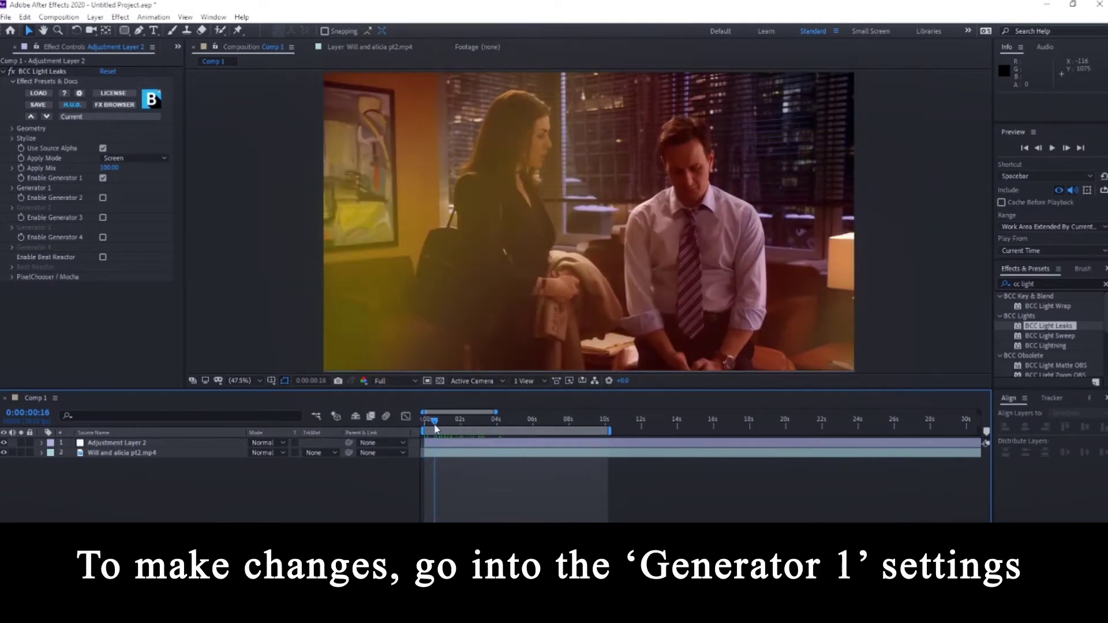
pyautogui.click(12, 189)
pyautogui.scroll(-1, 11, 194)
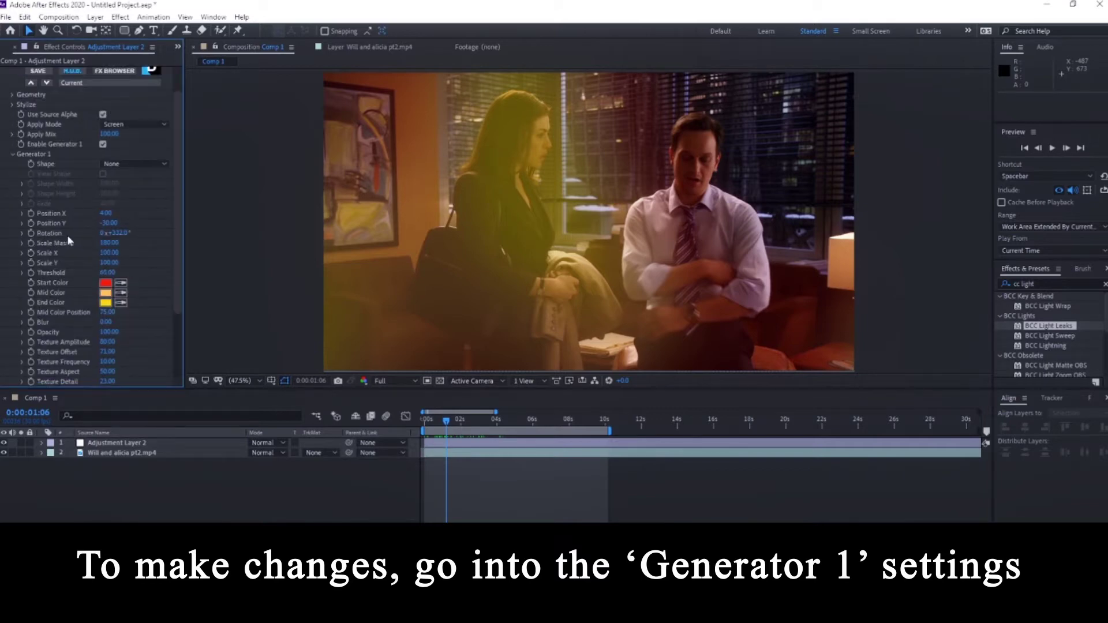
pyautogui.scroll(-2, 68, 239)
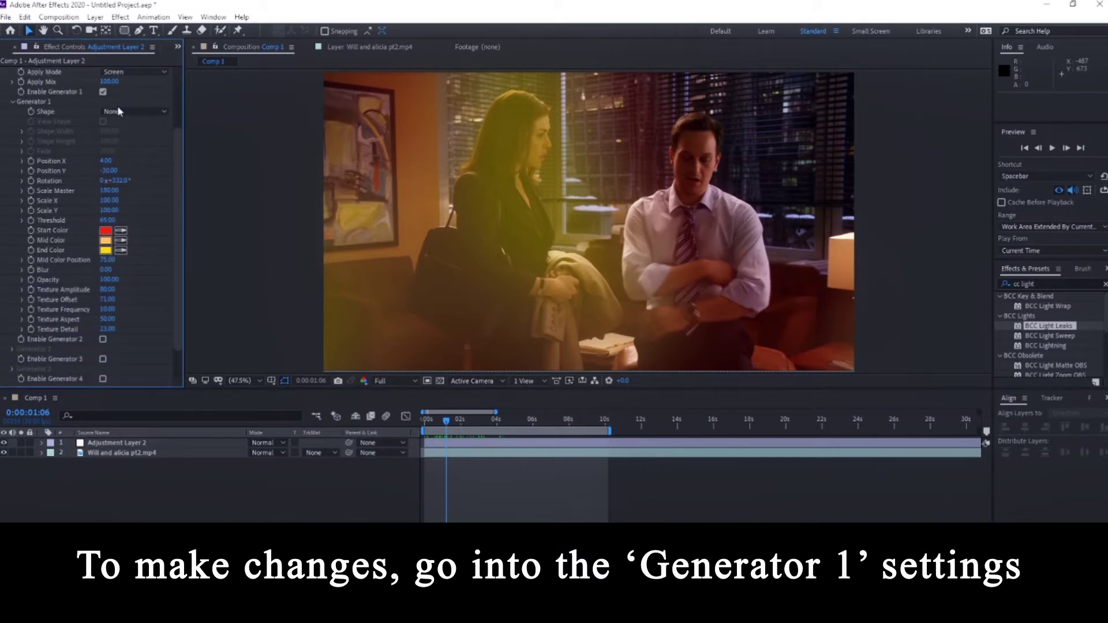
# Set Generator 1's Shape to Parabola and preview the composition with it.
pyautogui.click(120, 111)
pyautogui.click(124, 136)
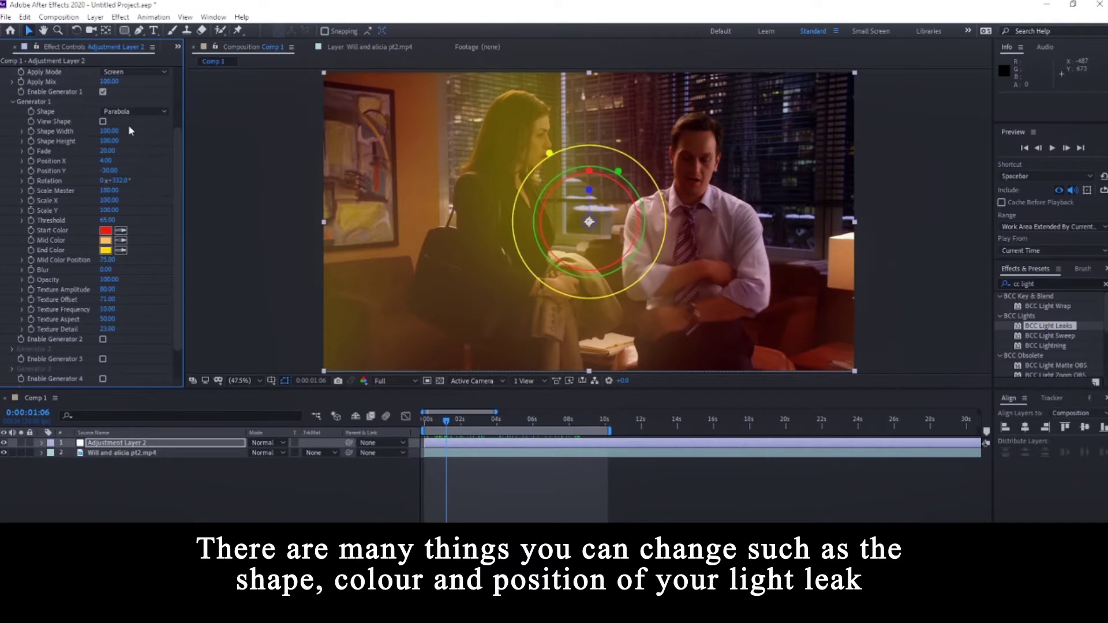
pyautogui.click(508, 485)
pyautogui.press('space')
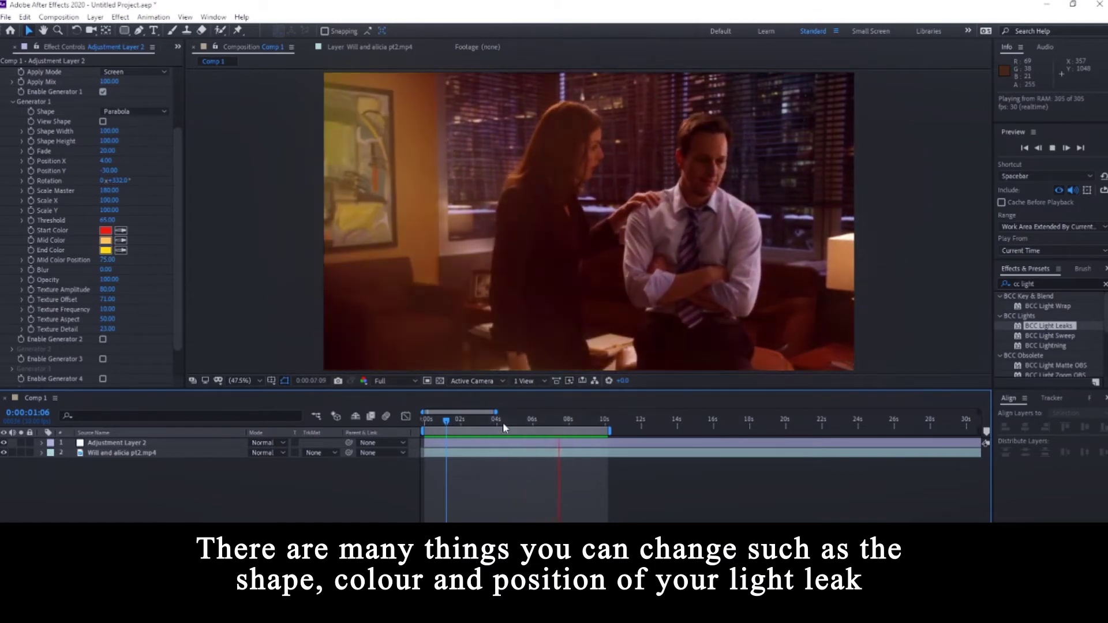
pyautogui.click(504, 427)
# Try Ellipse as Generator 1's Shape and preview the light leak from about 0:00:04:11.
pyautogui.click(134, 112)
pyautogui.click(118, 151)
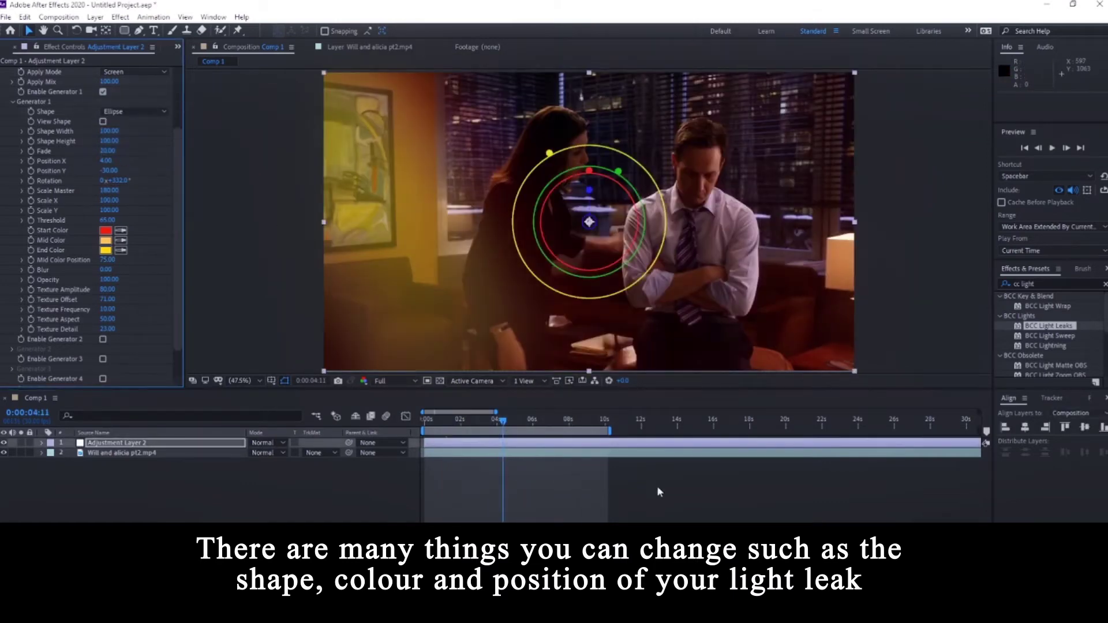
pyautogui.click(656, 486)
pyautogui.press('space')
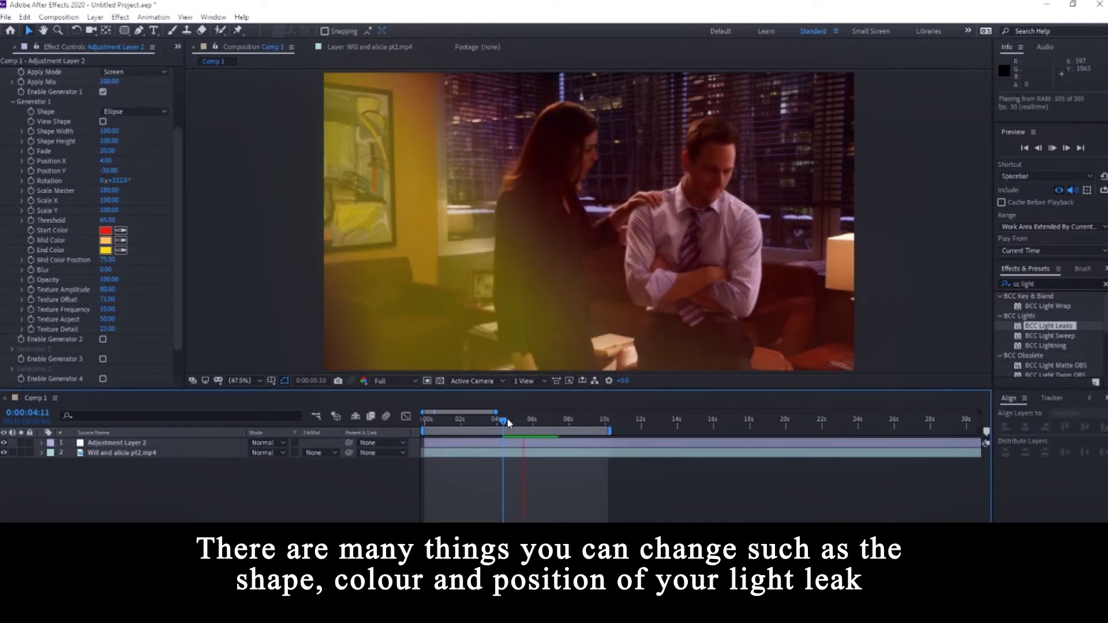
pyautogui.press('space')
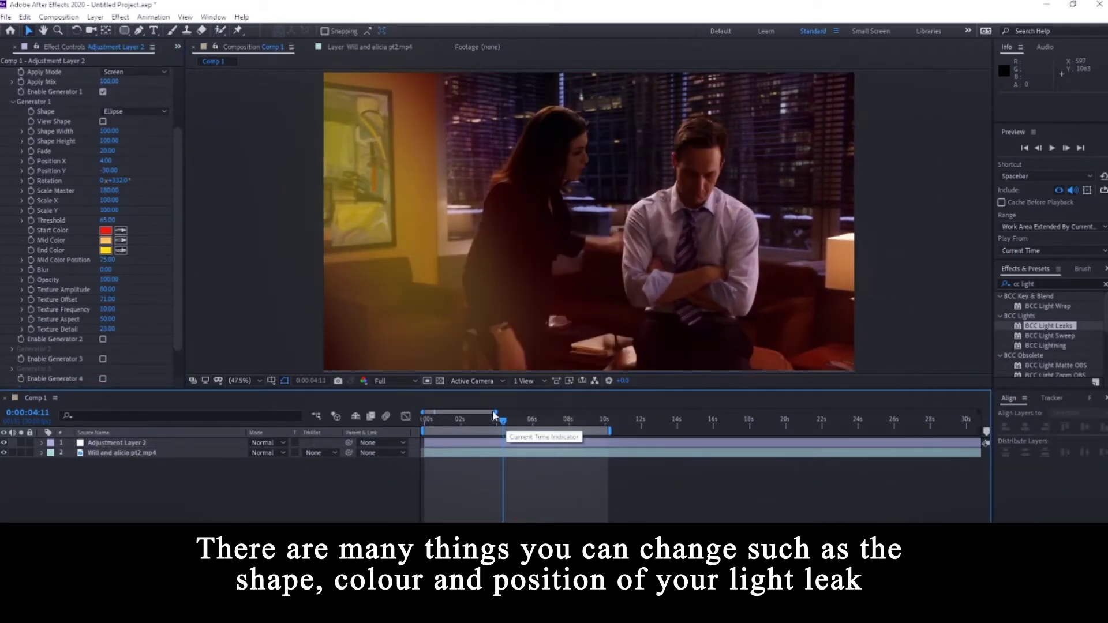
# Set Generator 1's Shape back to None.
pyautogui.click(125, 114)
pyautogui.click(127, 123)
pyautogui.click(127, 115)
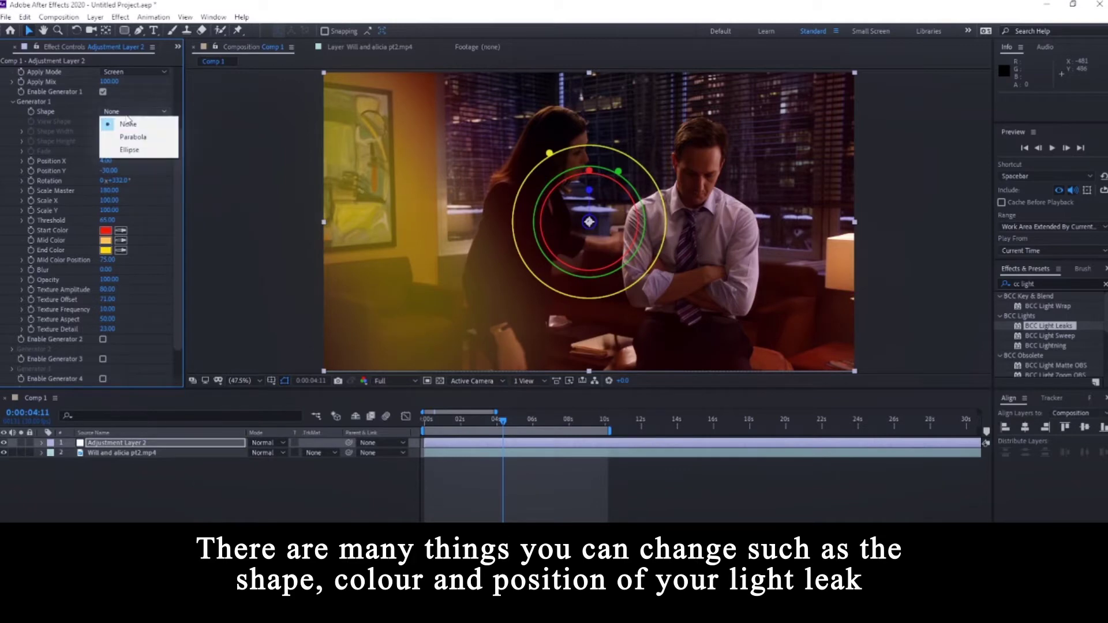
pyautogui.click(154, 195)
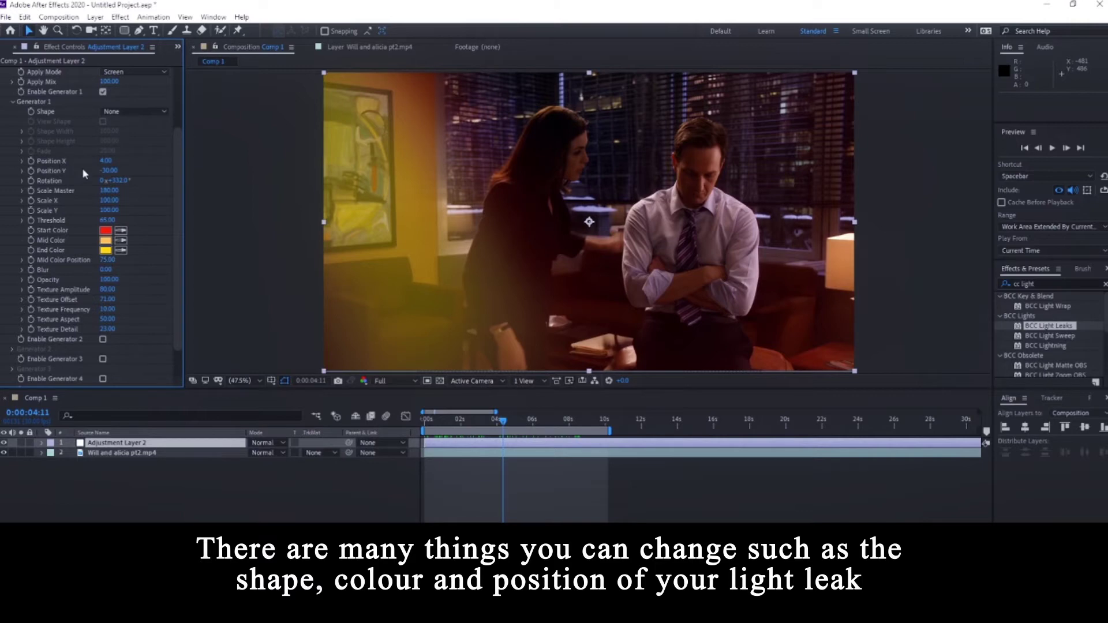
# Set Generator 1's Start Color to purple and its Mid Color to light blue 4A8CFA.
pyautogui.click(107, 231)
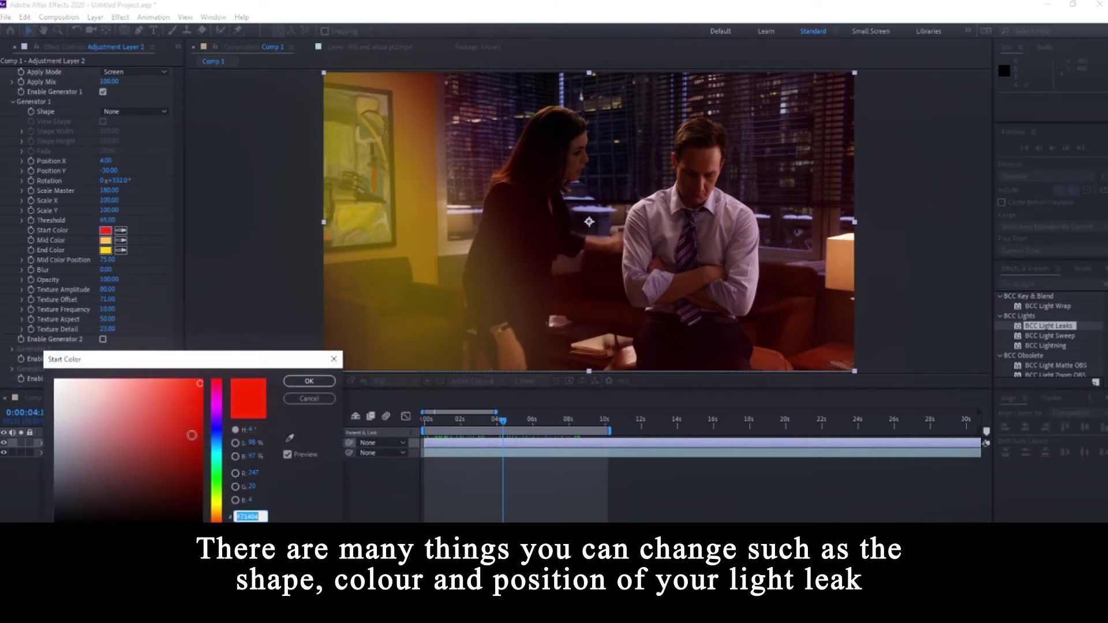
pyautogui.moveTo(205, 427)
pyautogui.mouseDown()
pyautogui.moveTo(218, 443)
pyautogui.moveTo(218, 411)
pyautogui.moveTo(218, 423)
pyautogui.mouseUp()
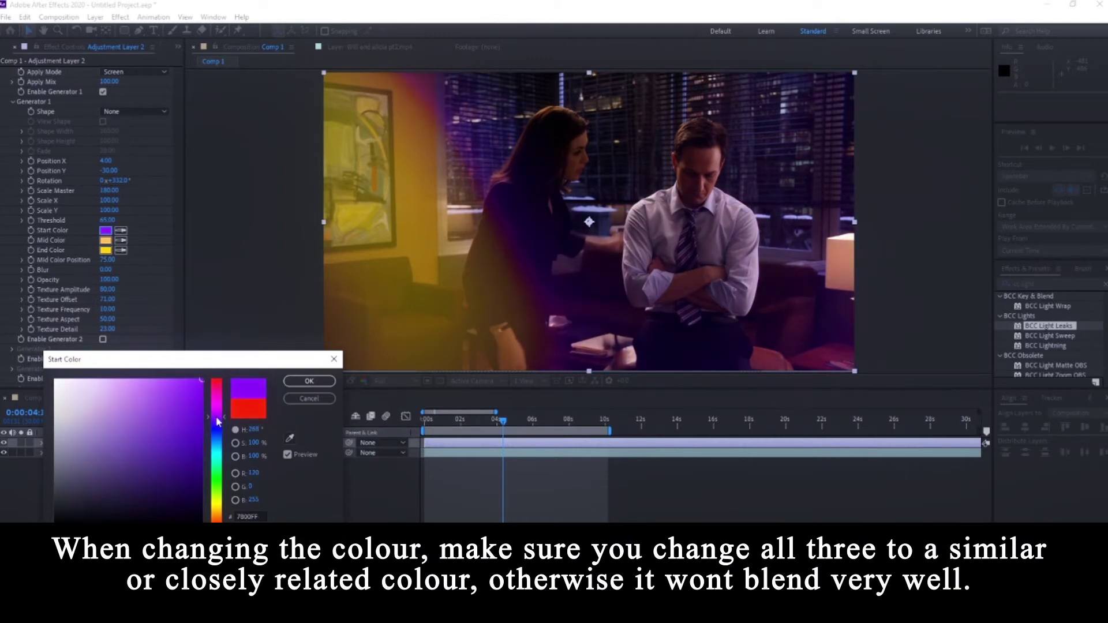
pyautogui.click(309, 380)
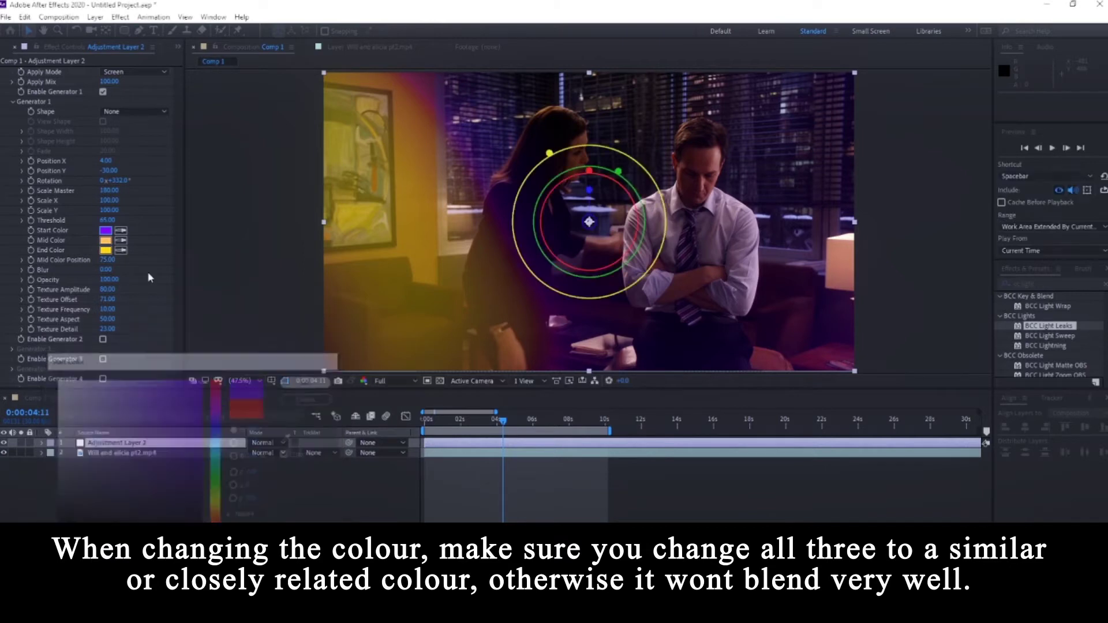
pyautogui.click(106, 240)
pyautogui.moveTo(223, 414); pyautogui.dragTo(218, 443)
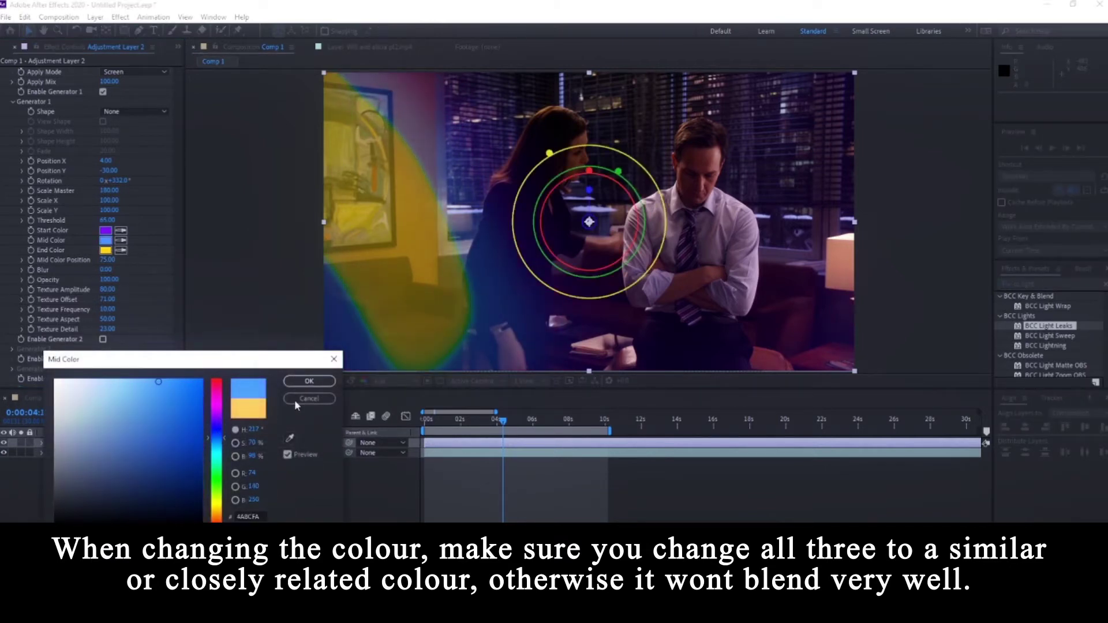
pyautogui.click(309, 381)
# Set Generator 1's End Color to turquoise and preview the recoloured light leak over the clip.
pyautogui.click(105, 250)
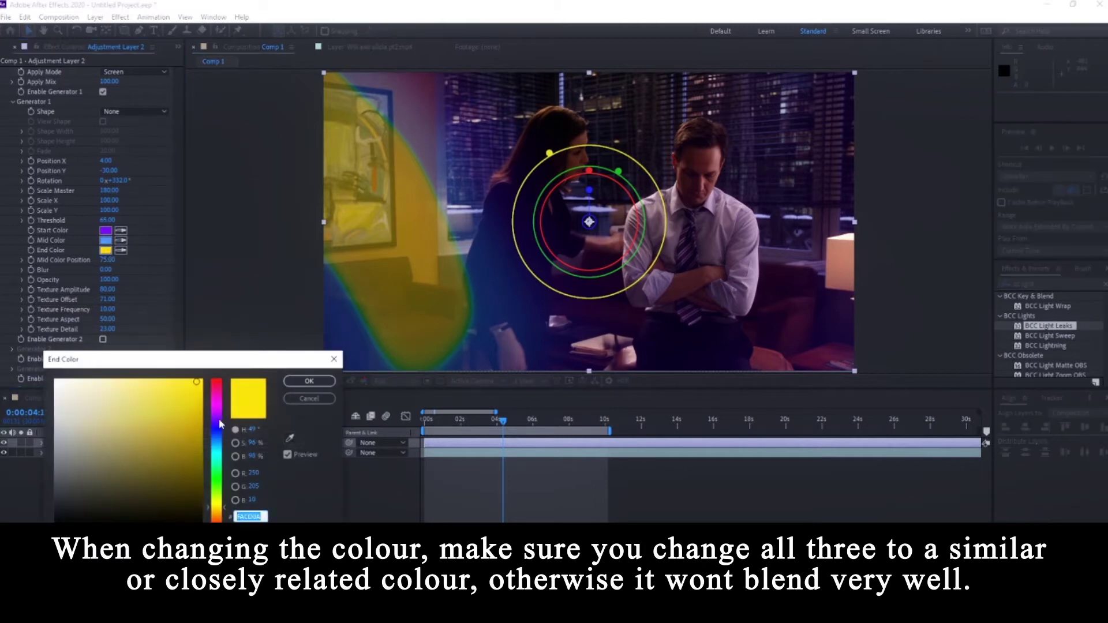
pyautogui.moveTo(222, 425); pyautogui.dragTo(219, 457)
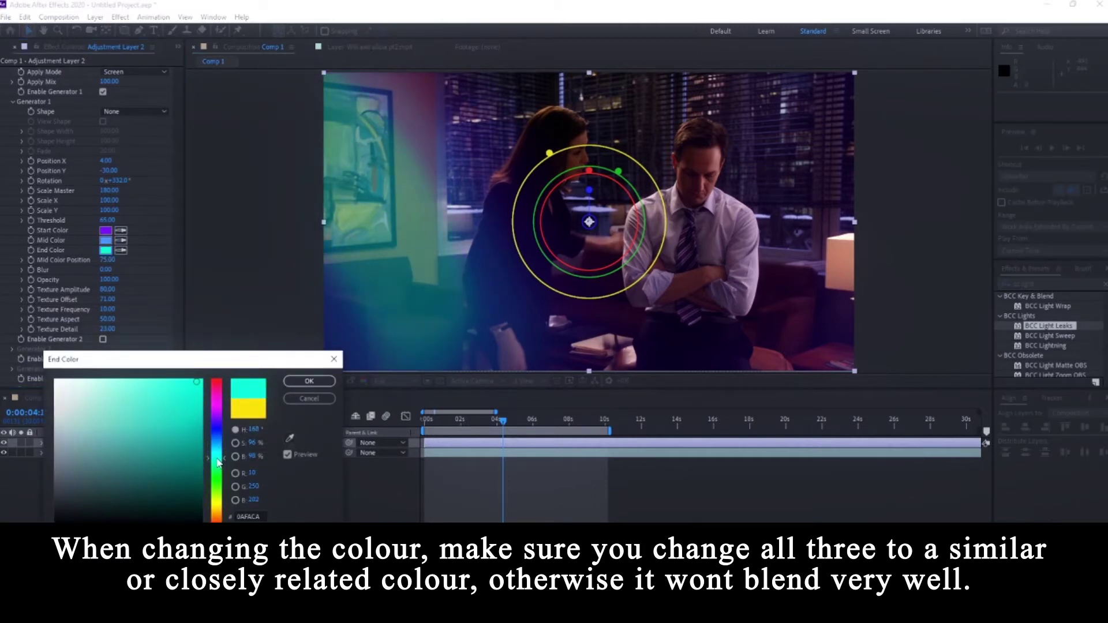
pyautogui.click(309, 381)
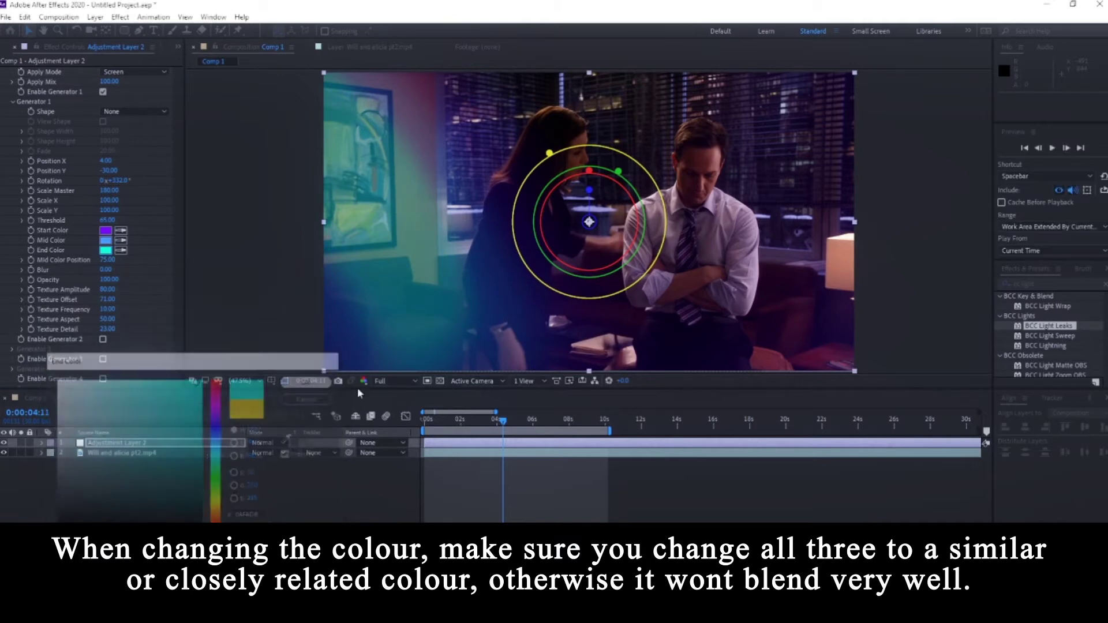
pyautogui.moveTo(483, 422); pyautogui.dragTo(435, 437)
pyautogui.press('space')
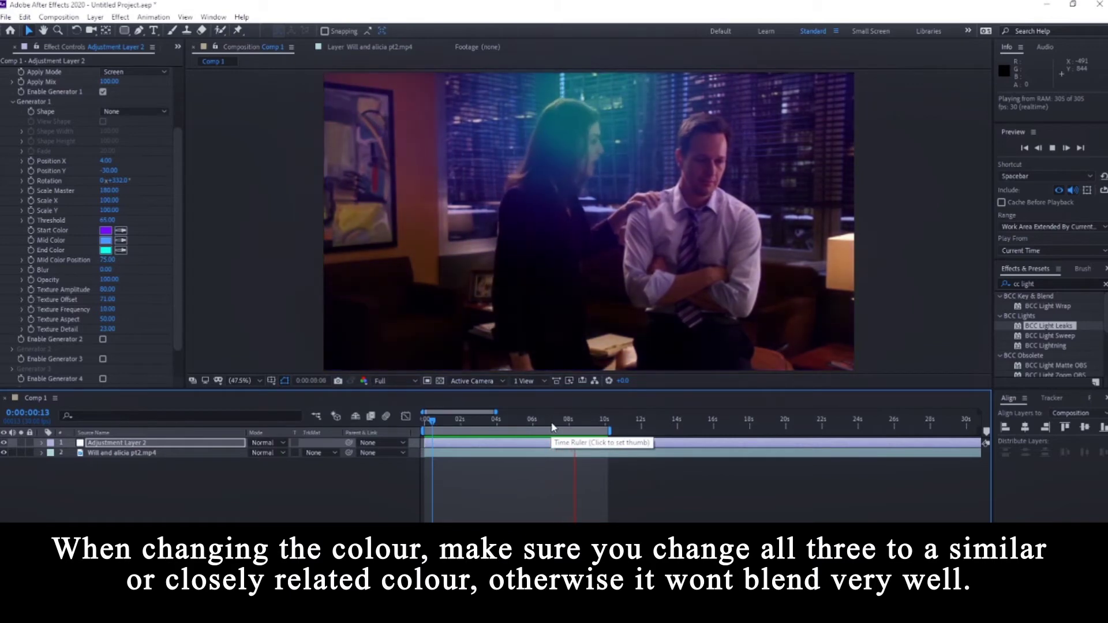
pyautogui.click(509, 422)
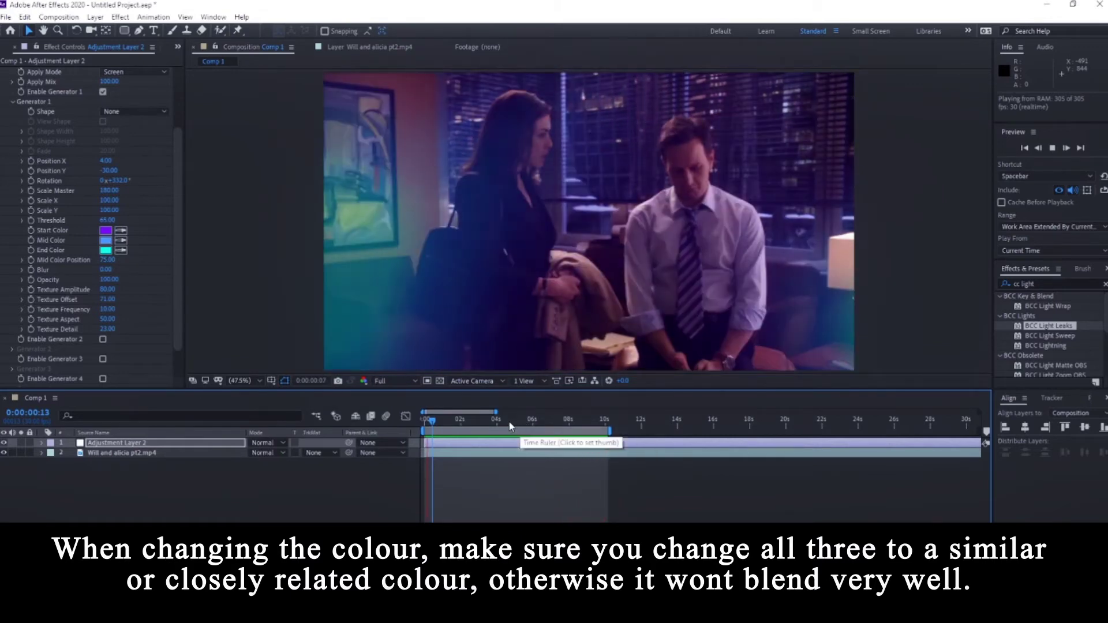
# Set Generator 1's Shape to Ellipse and preview the recoloured light leak with it.
pyautogui.click(128, 114)
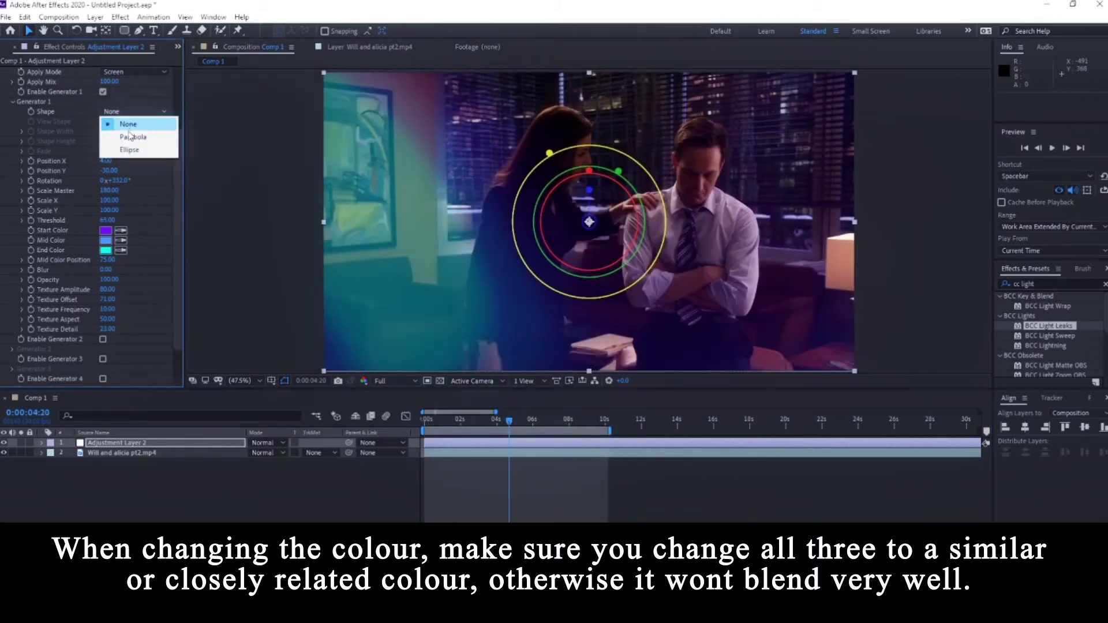
pyautogui.click(130, 138)
pyautogui.click(128, 111)
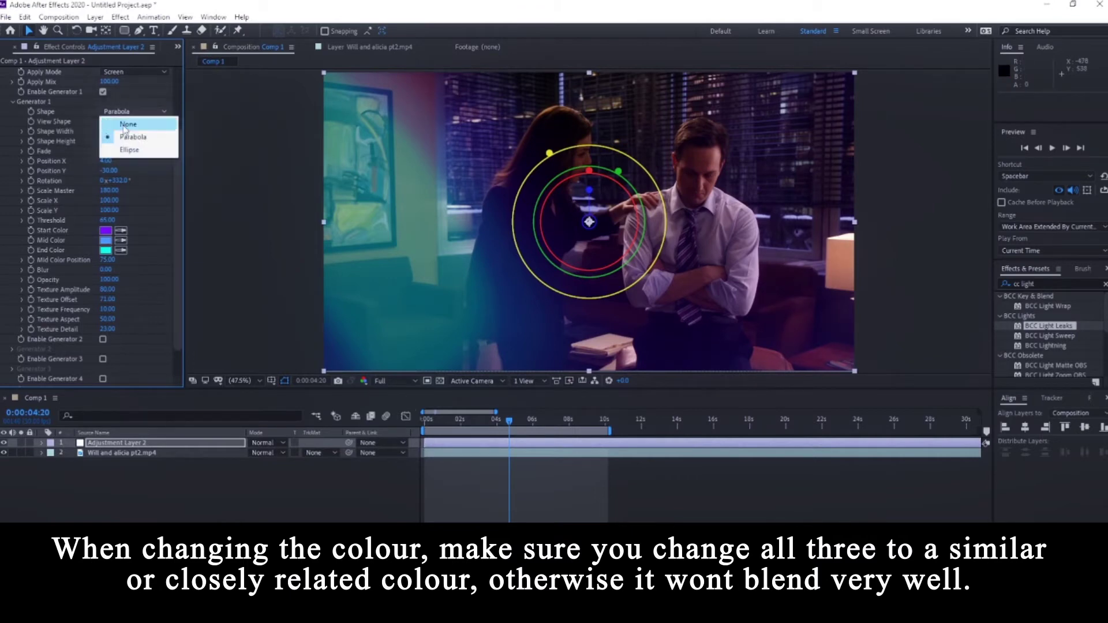
pyautogui.click(128, 123)
pyautogui.press('space')
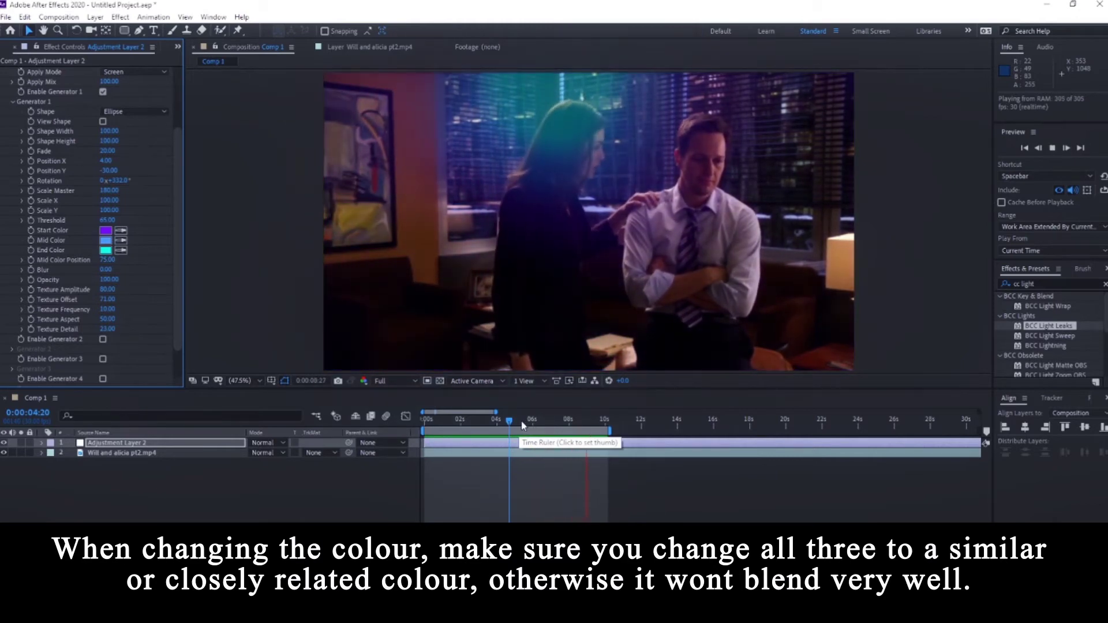
pyautogui.press('space')
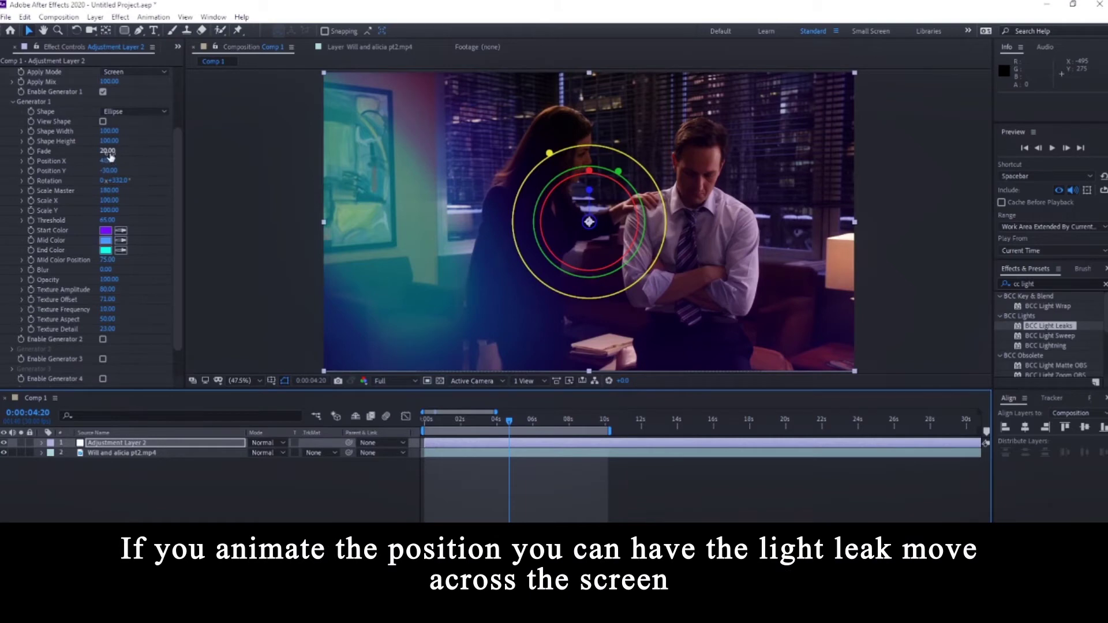
# Set Generator 1's Fade to 36 and Position X to 8, previewing the composition from its start.
pyautogui.moveTo(109, 152); pyautogui.dragTo(116, 152)
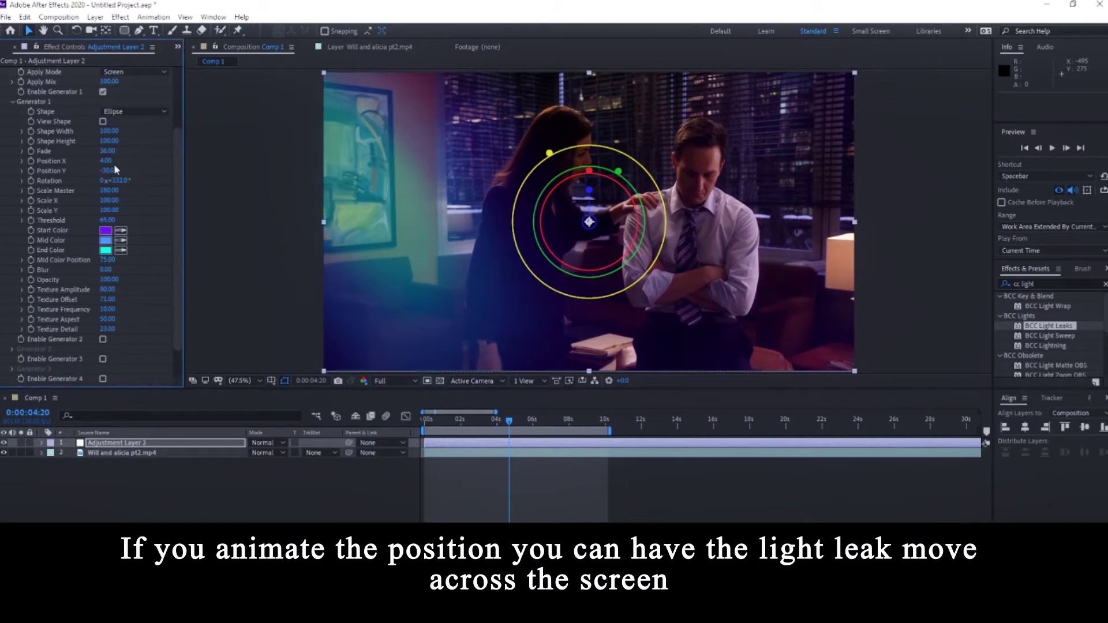
pyautogui.moveTo(109, 161); pyautogui.dragTo(130, 181)
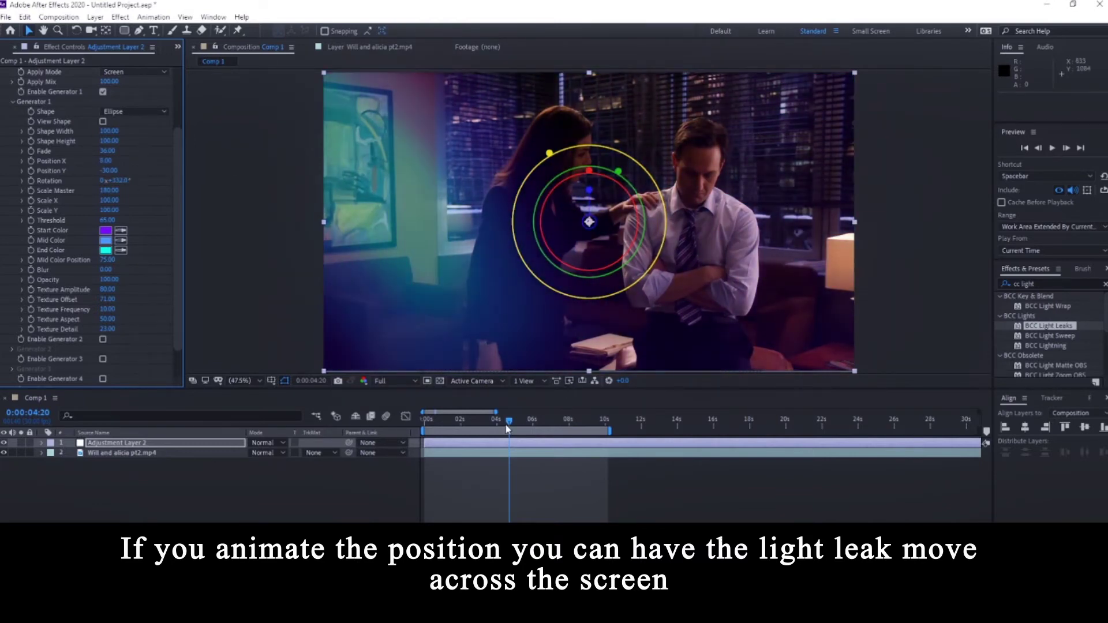
pyautogui.moveTo(505, 425); pyautogui.dragTo(426, 427)
pyautogui.press('space')
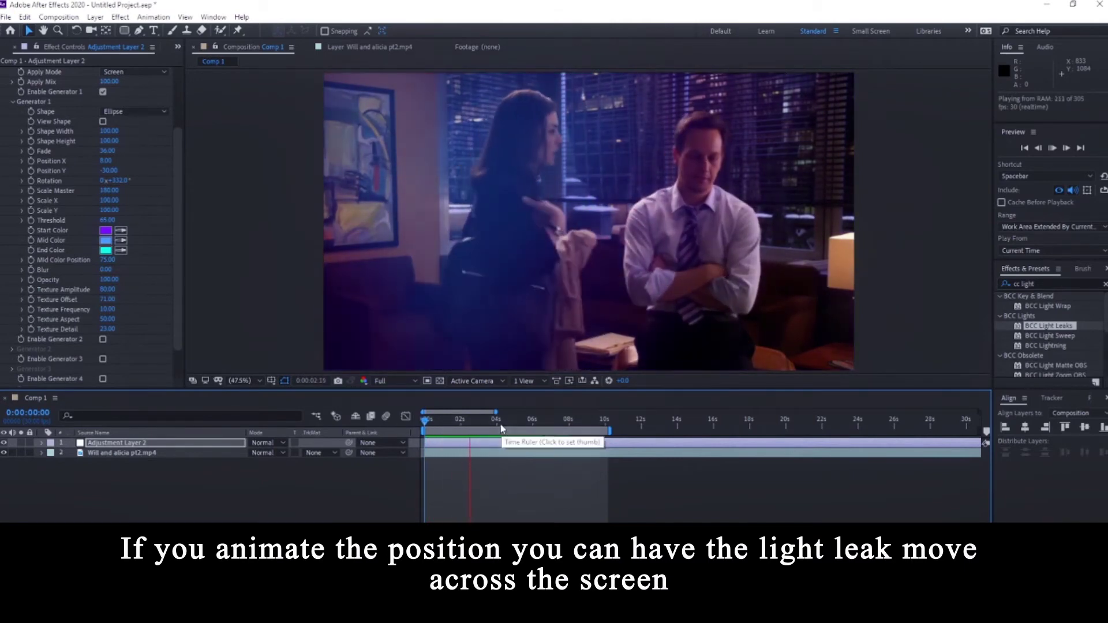
pyautogui.click(517, 428)
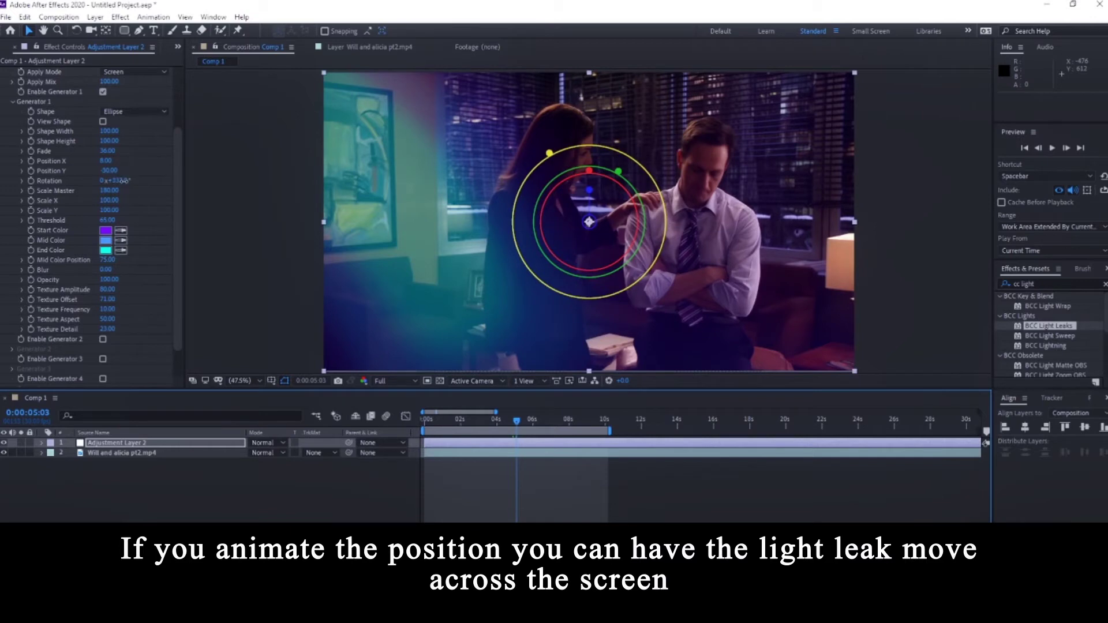
# Set Generator 1's Rotation to 1x+11.0° and preview the rotated light leak, including from the composition's start.
pyautogui.moveTo(123, 180); pyautogui.dragTo(145, 181)
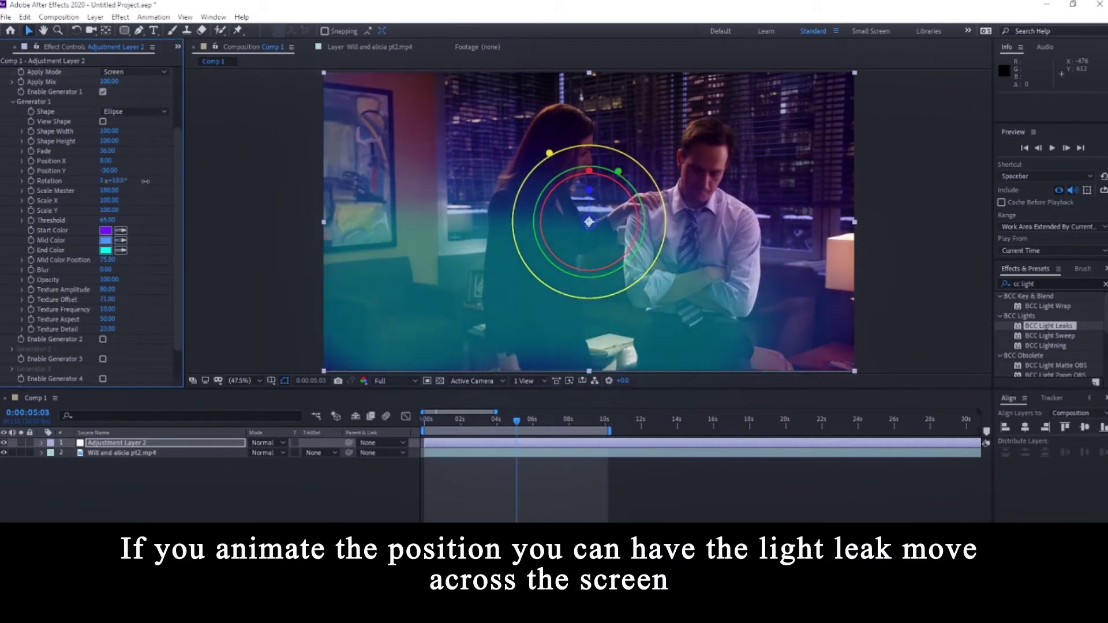
pyautogui.click(540, 482)
pyautogui.press('space')
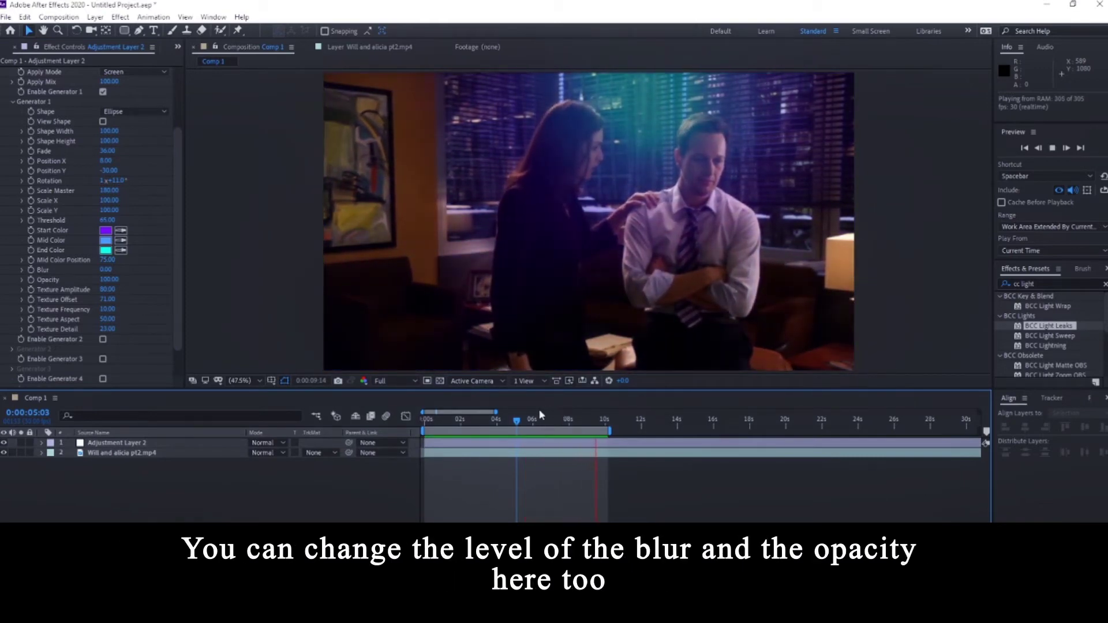
pyautogui.click(524, 422)
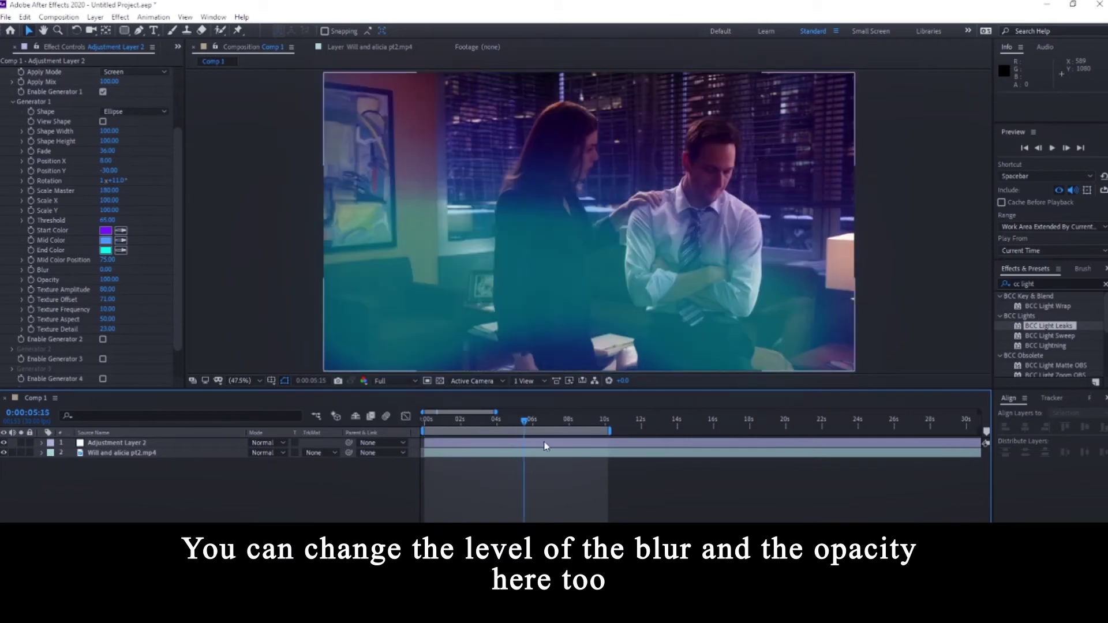
pyautogui.click(546, 444)
pyautogui.moveTo(374, 451); pyautogui.dragTo(409, 453)
pyautogui.press('space')
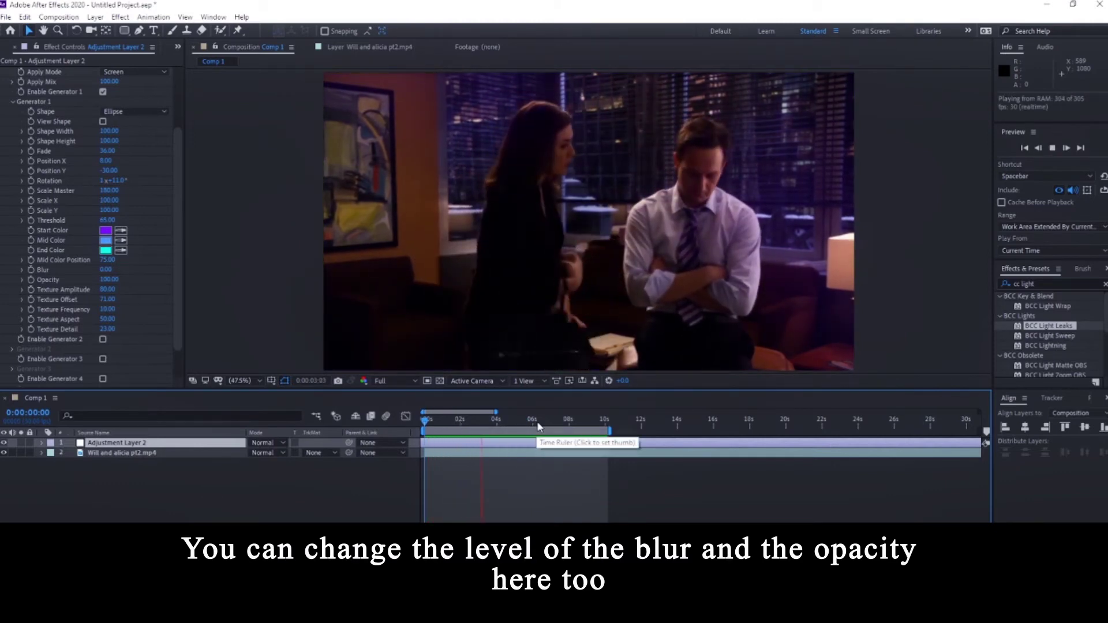
pyautogui.click(515, 423)
# Set Generator 1's Blur to 29 and Opacity to 89, checking the light leak at about 0:00:09:12.
pyautogui.click(108, 270)
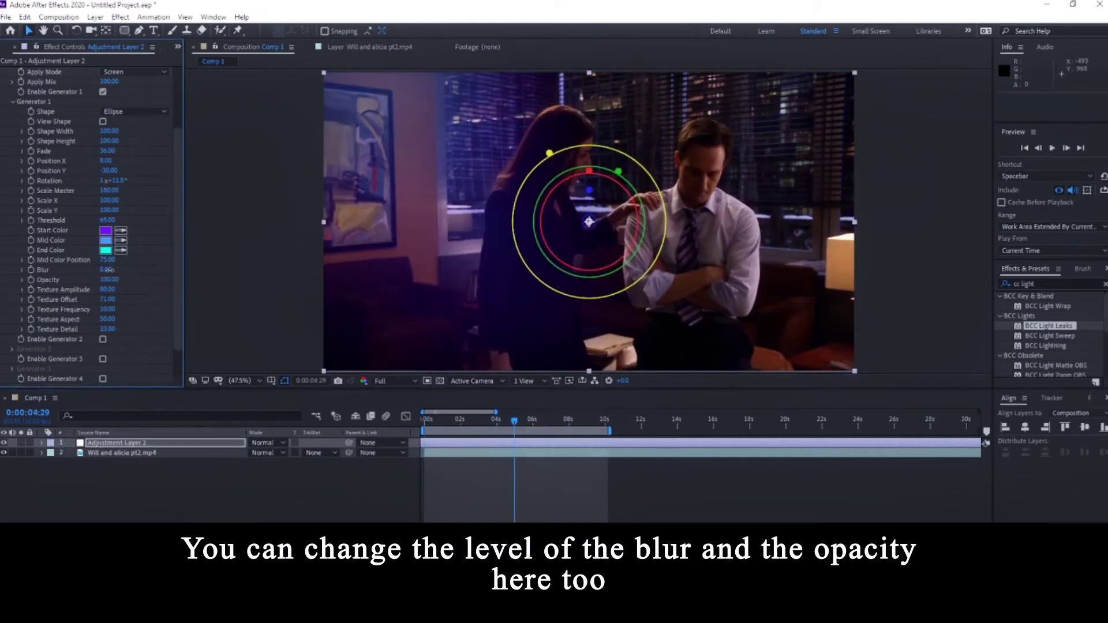
pyautogui.moveTo(458, 425); pyautogui.dragTo(600, 435)
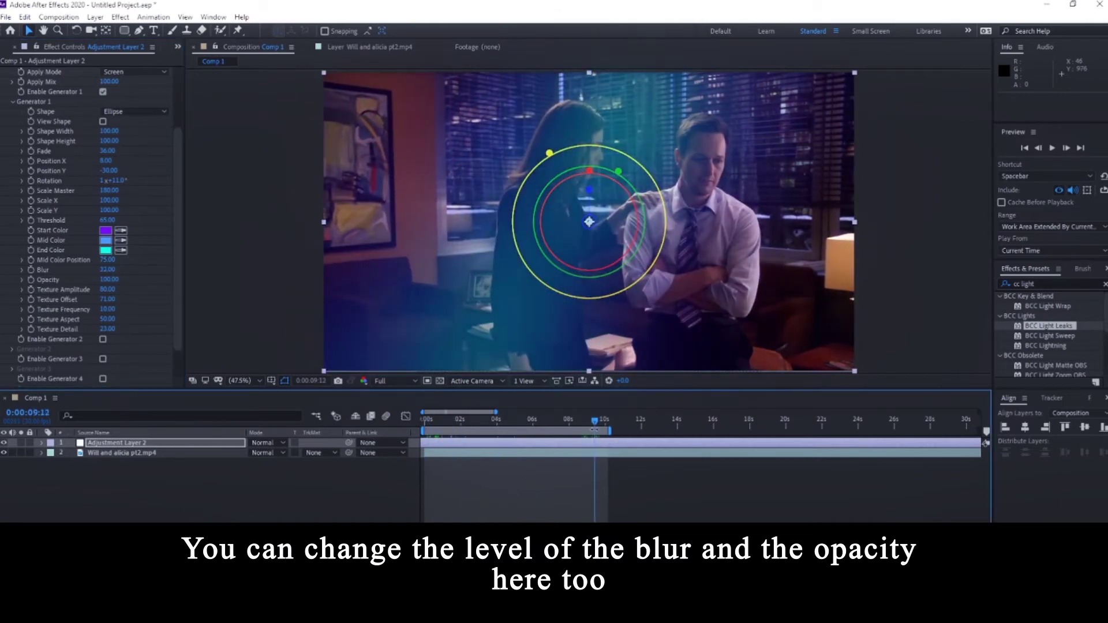
pyautogui.moveTo(111, 272); pyautogui.dragTo(132, 271)
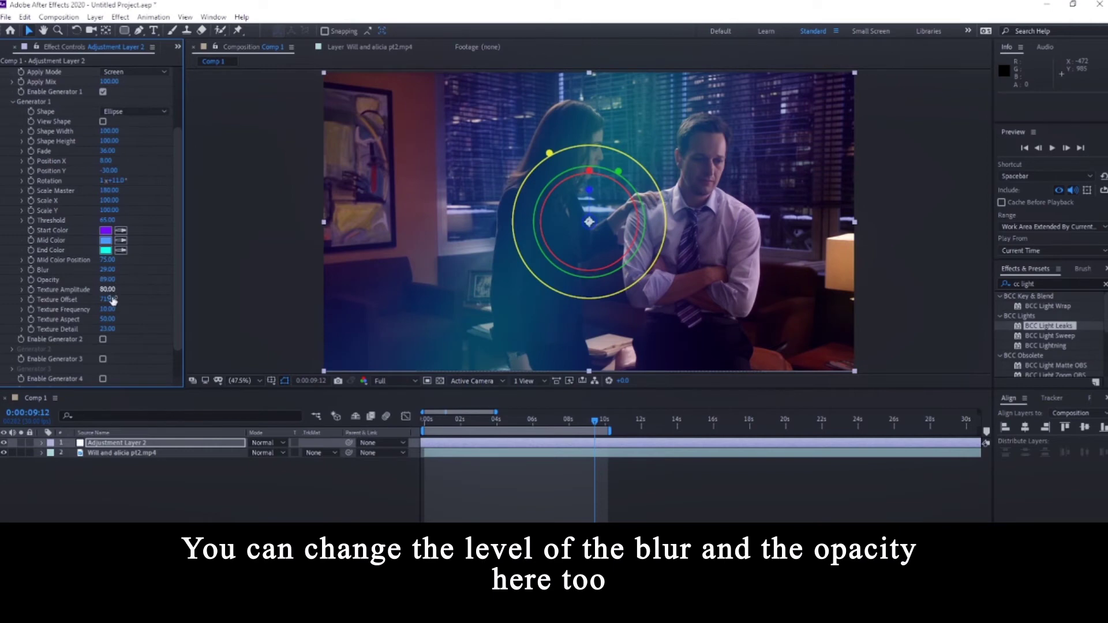
pyautogui.scroll(3, 143, 280)
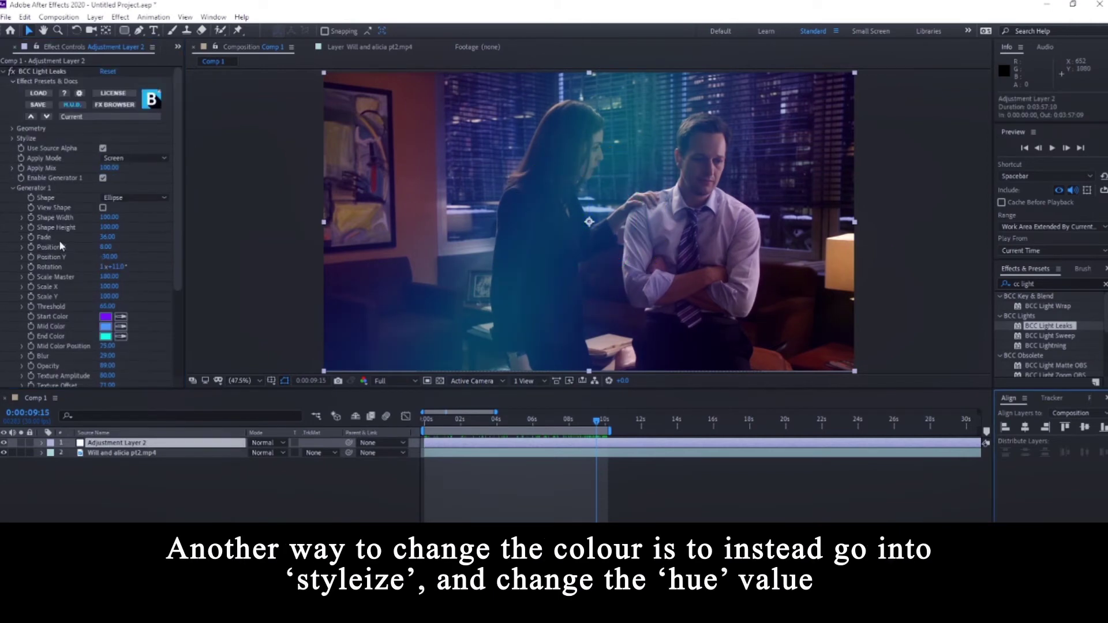
# Try Hue values up to 28 in the Stylize settings, checking the light leak at several times, and return Hue to 0.
pyautogui.click(13, 188)
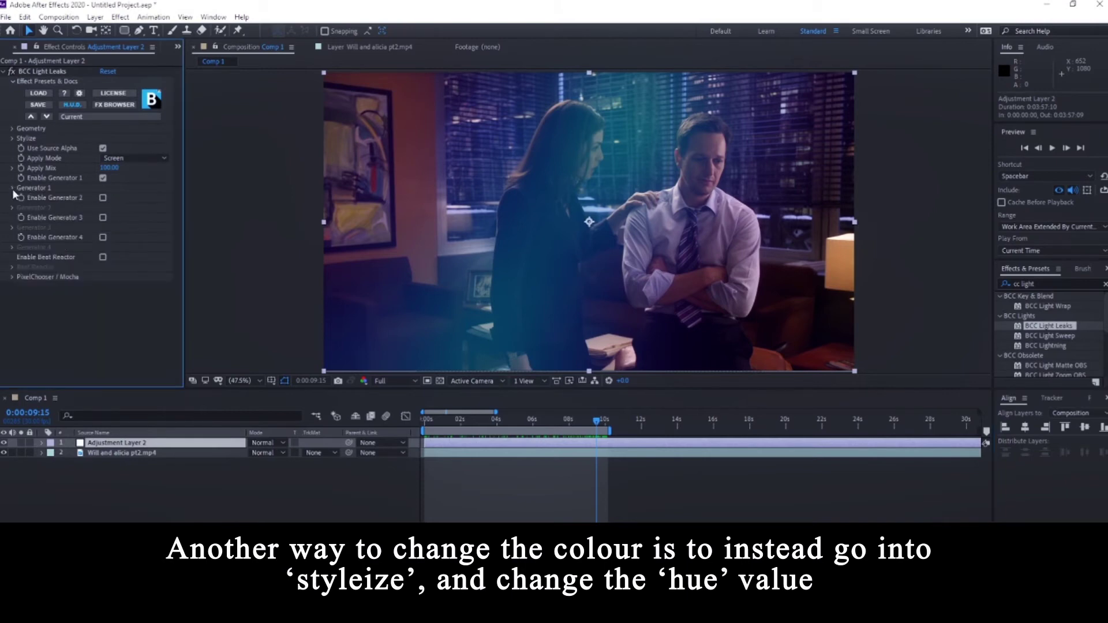
pyautogui.click(13, 139)
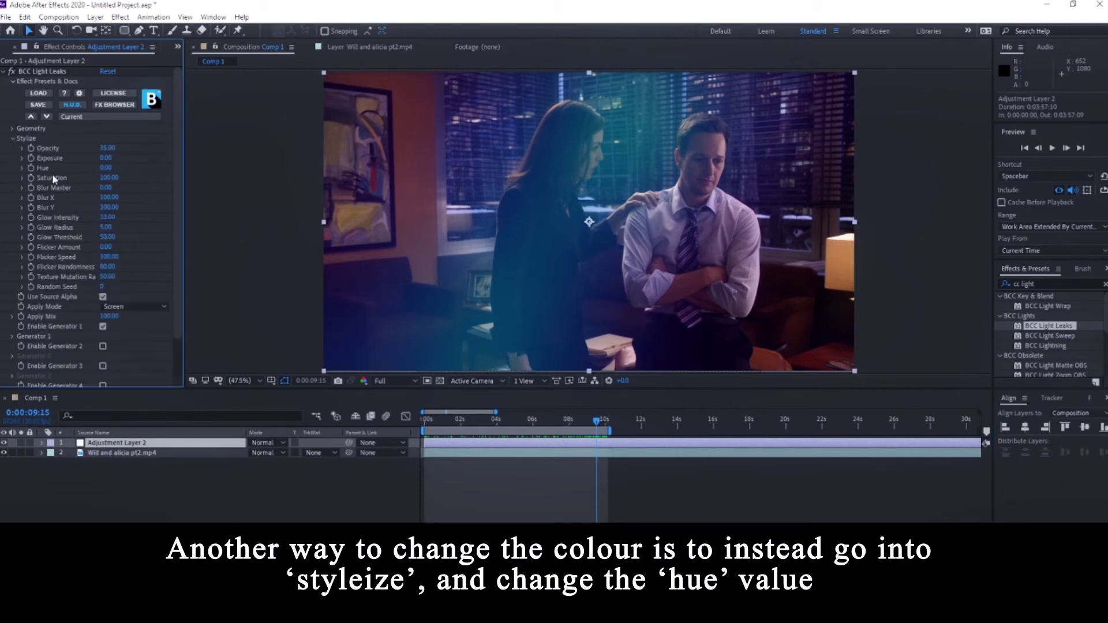
pyautogui.moveTo(104, 170); pyautogui.dragTo(110, 169)
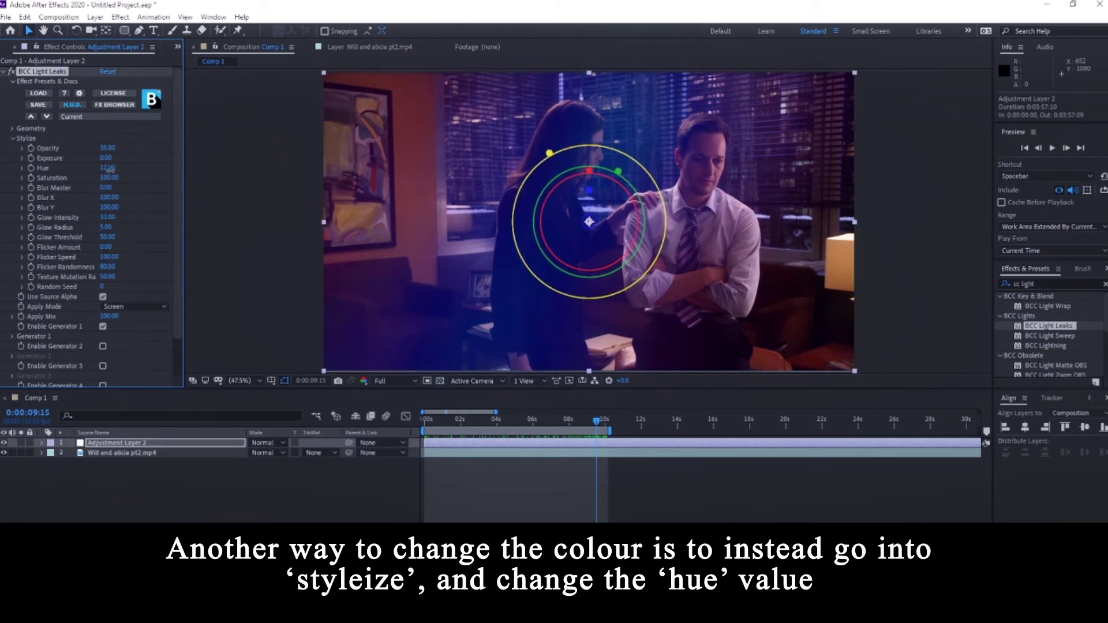
pyautogui.moveTo(514, 424)
pyautogui.mouseDown()
pyautogui.moveTo(463, 427)
pyautogui.moveTo(524, 427)
pyautogui.mouseUp()
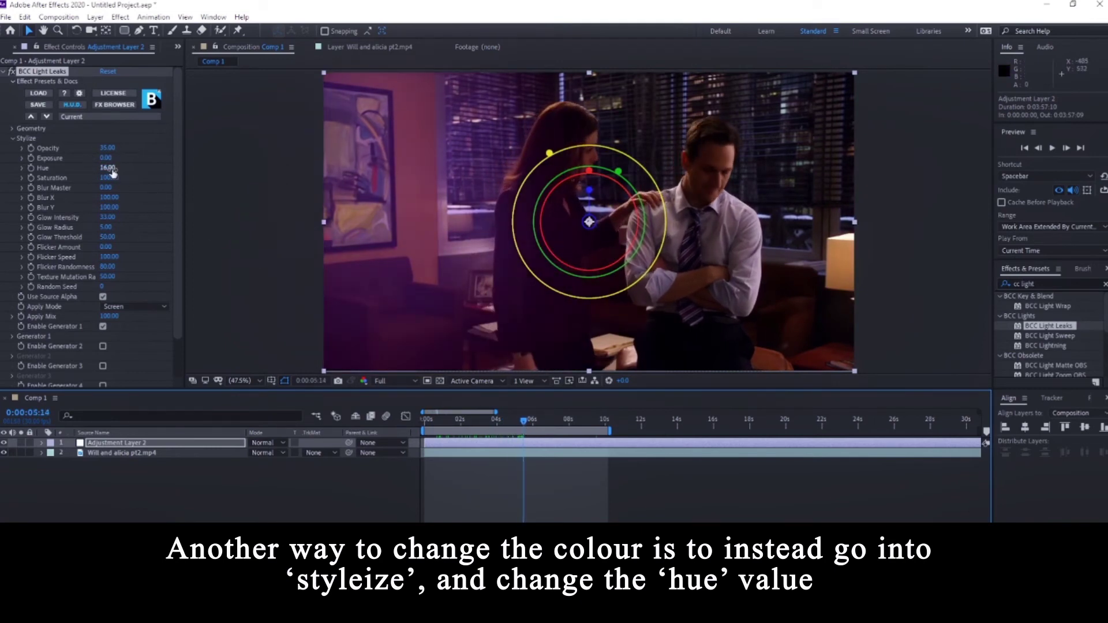
pyautogui.moveTo(111, 169); pyautogui.dragTo(138, 173)
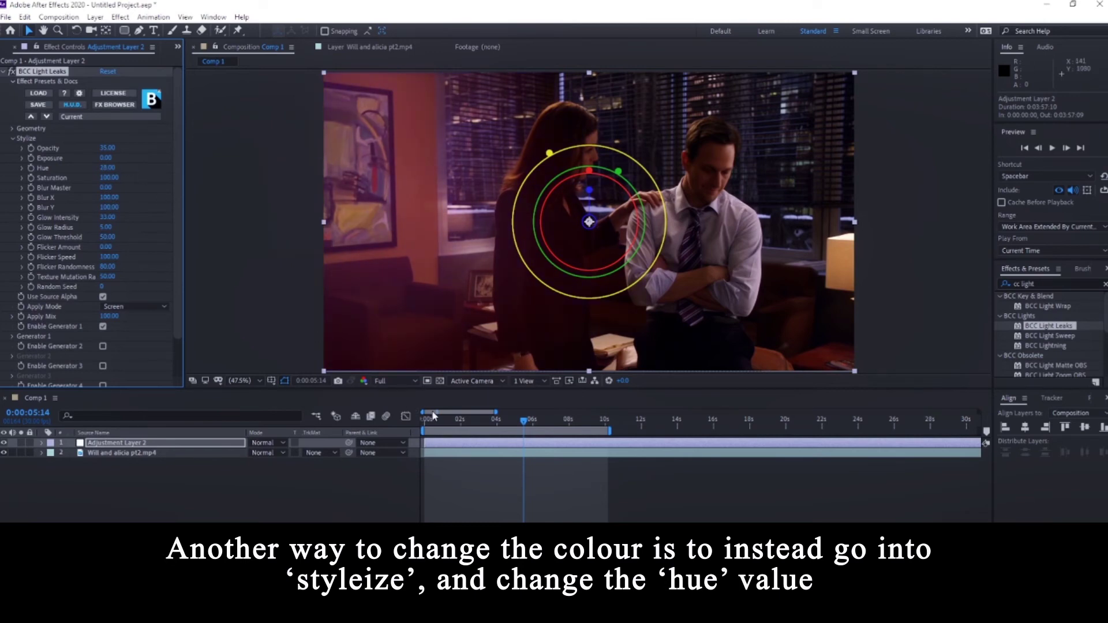
pyautogui.moveTo(433, 417); pyautogui.dragTo(480, 446)
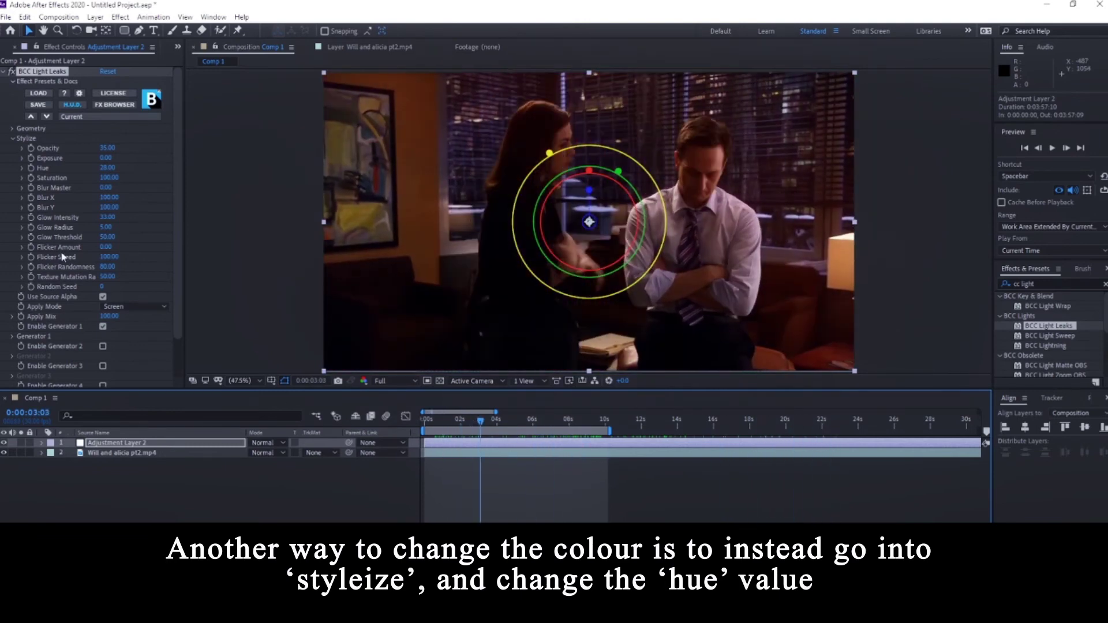
pyautogui.moveTo(110, 169); pyautogui.dragTo(43, 171)
pyautogui.hotkey('ctrl', 'z')
# Set the Stylize Exposure to 10 and Opacity to 40, checking the light leak from the composition's start to about 0:00:09:10.
pyautogui.moveTo(449, 426); pyautogui.dragTo(421, 428)
pyautogui.moveTo(103, 160); pyautogui.dragTo(140, 163)
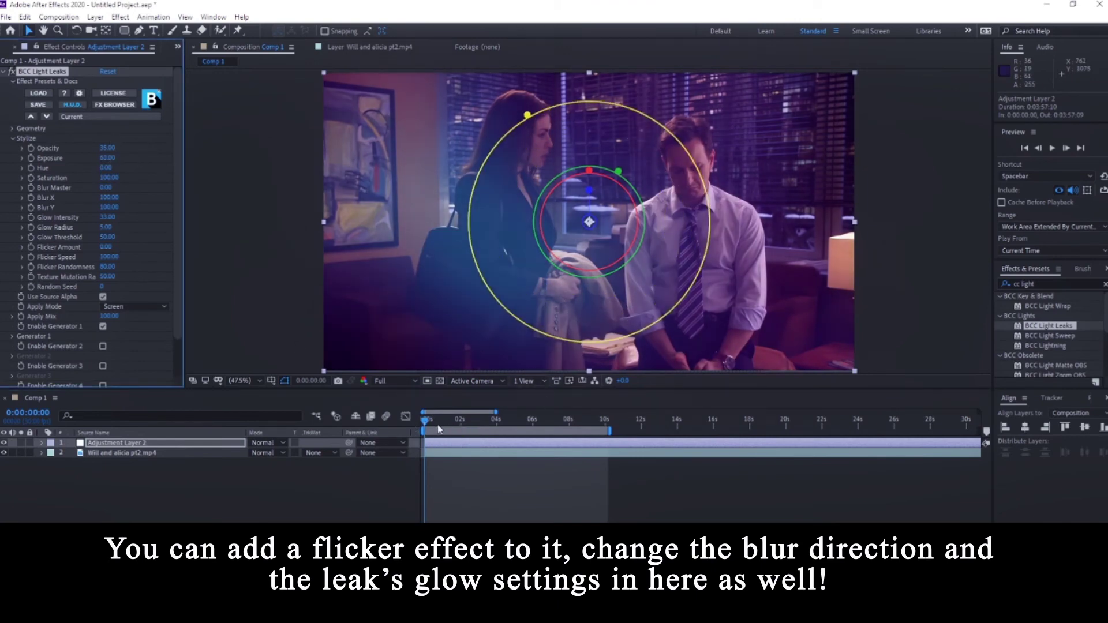
pyautogui.moveTo(439, 428); pyautogui.dragTo(596, 435)
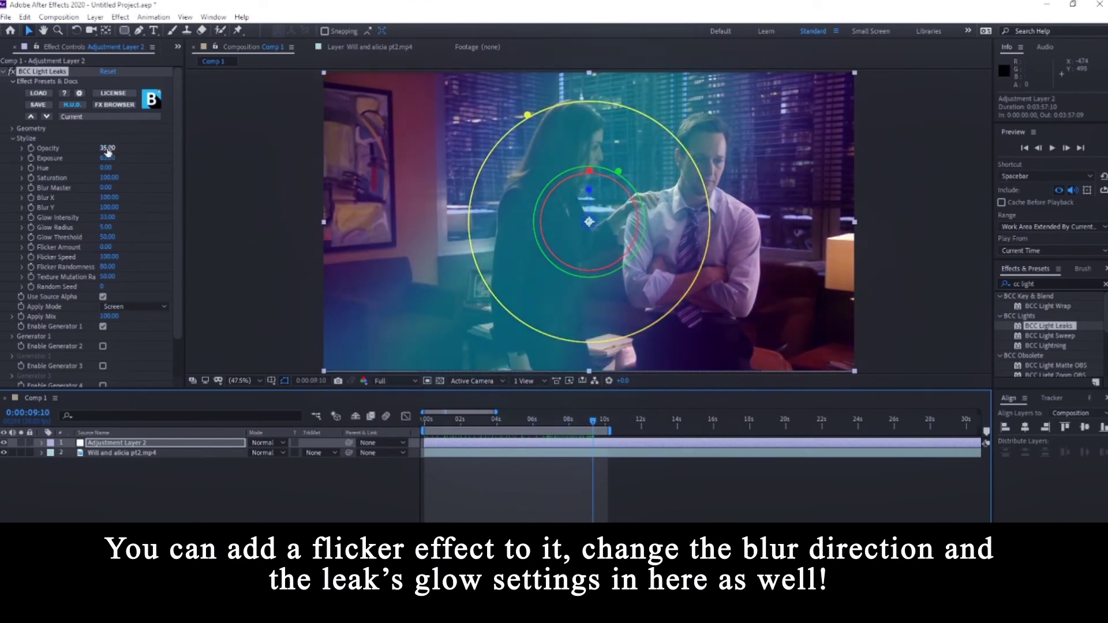
pyautogui.moveTo(108, 159)
pyautogui.mouseDown()
pyautogui.moveTo(80, 162)
pyautogui.moveTo(112, 151)
pyautogui.mouseUp()
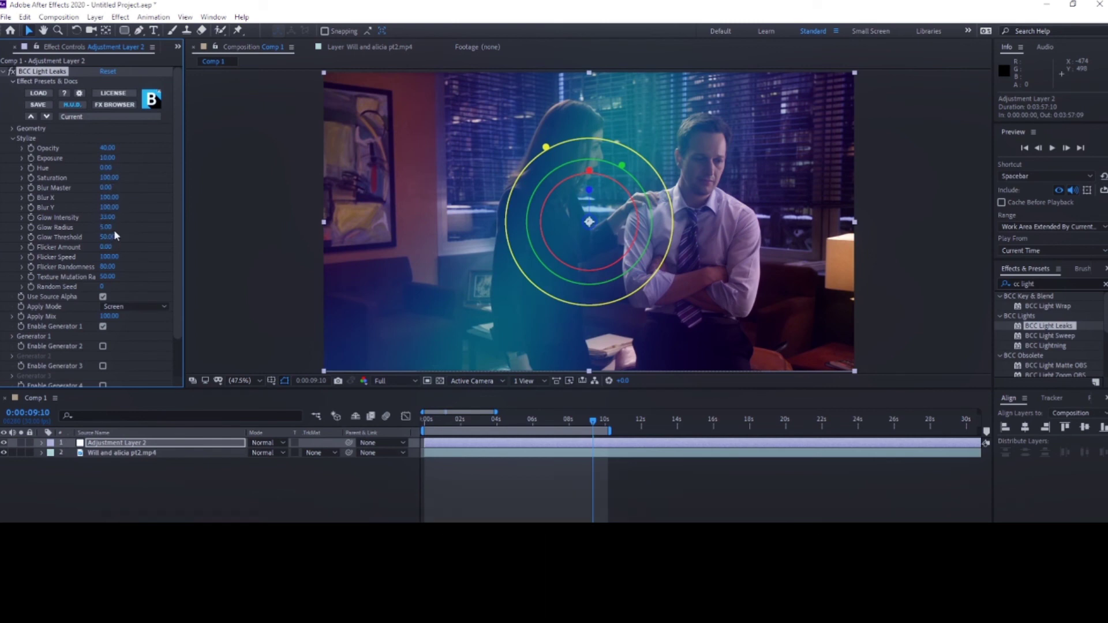
# Set the Stylize Flicker Amount to 1 and Random Seed to 27, previewing the light leak after each change.
pyautogui.moveTo(112, 228); pyautogui.dragTo(118, 230)
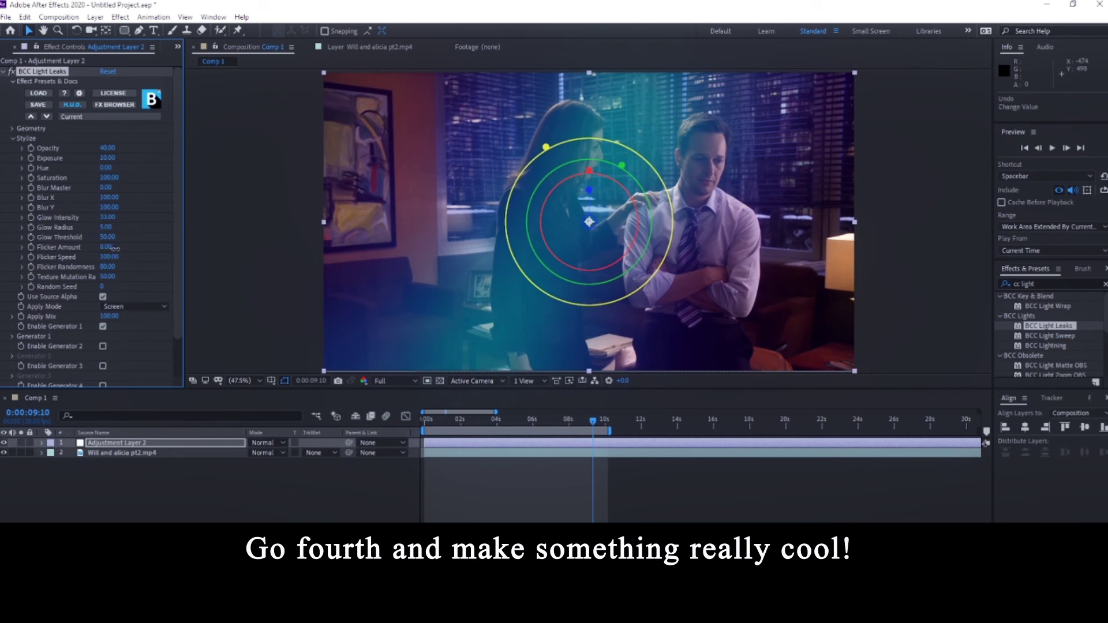
pyautogui.press('space')
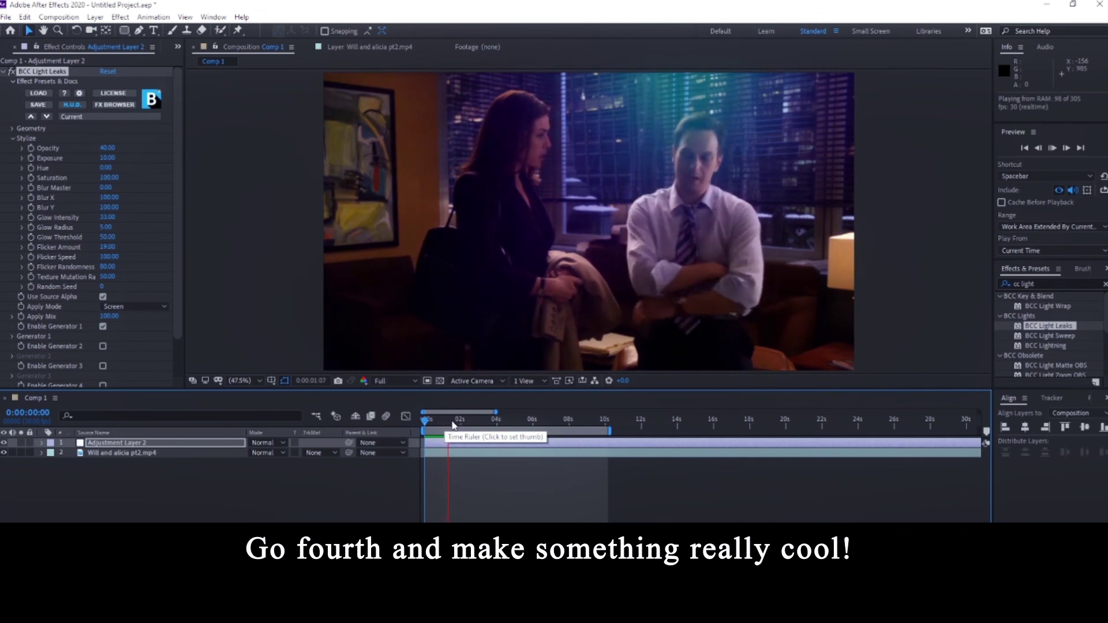
pyautogui.click(458, 429)
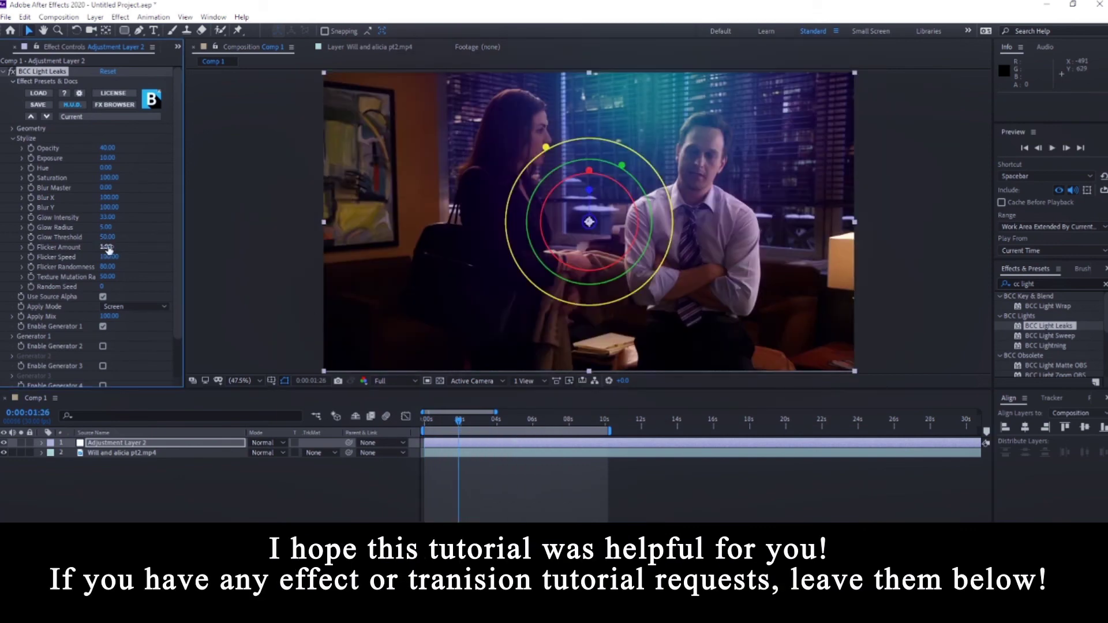
pyautogui.press('space')
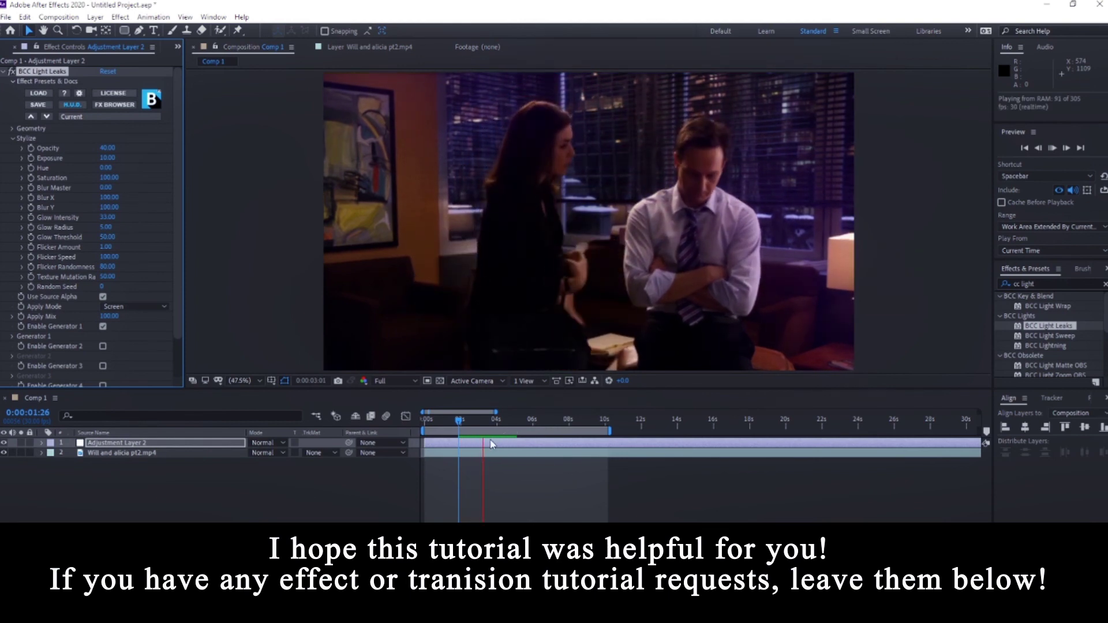
pyautogui.press('space')
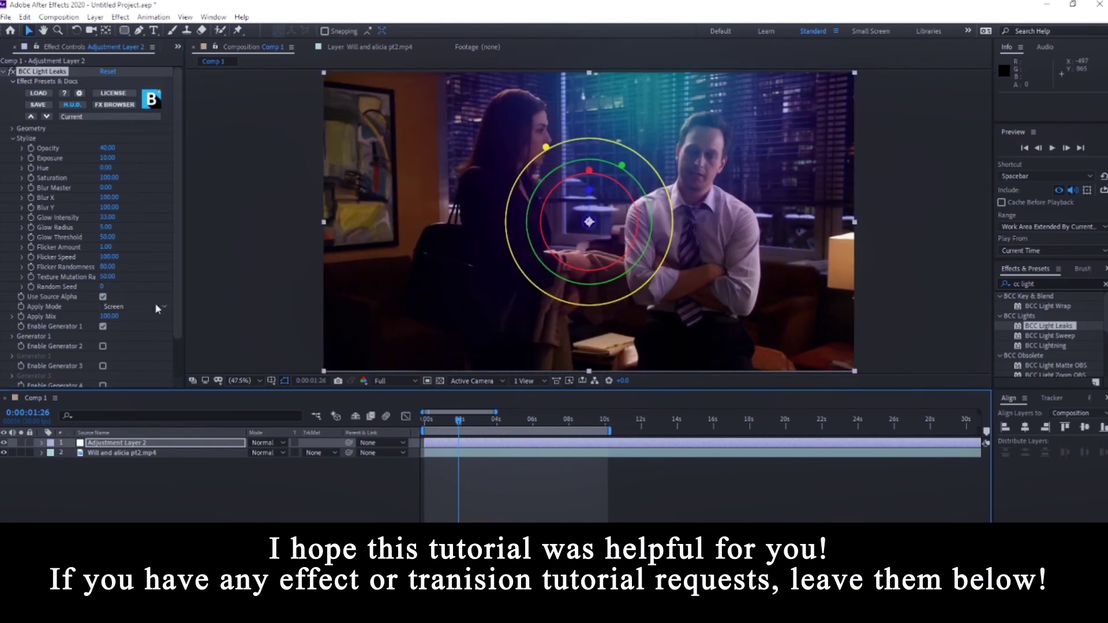
pyautogui.moveTo(106, 286); pyautogui.dragTo(121, 292)
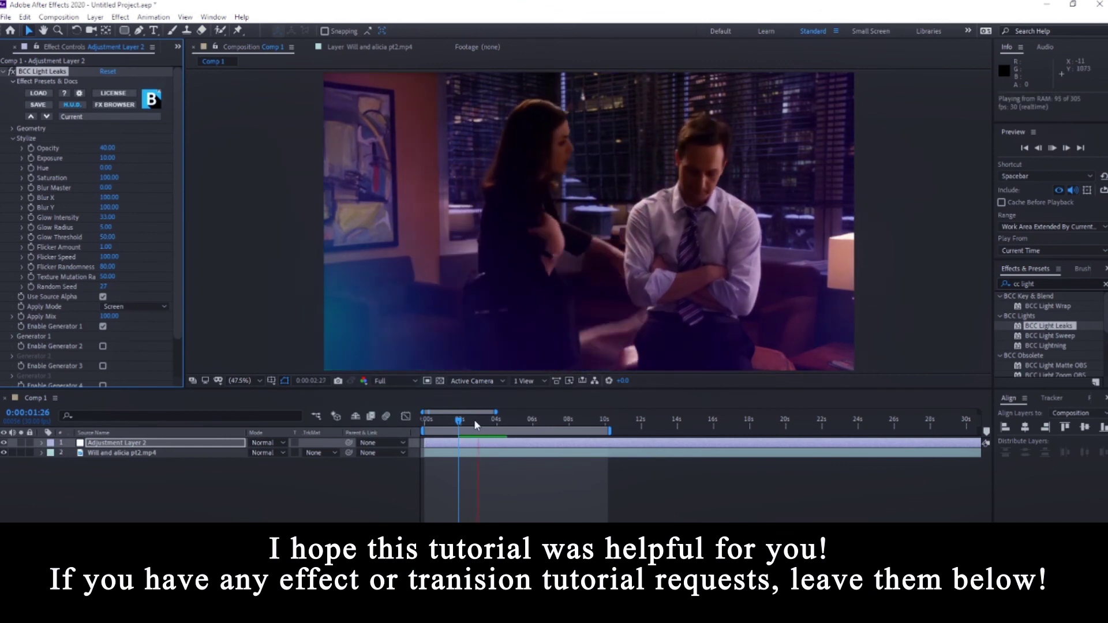